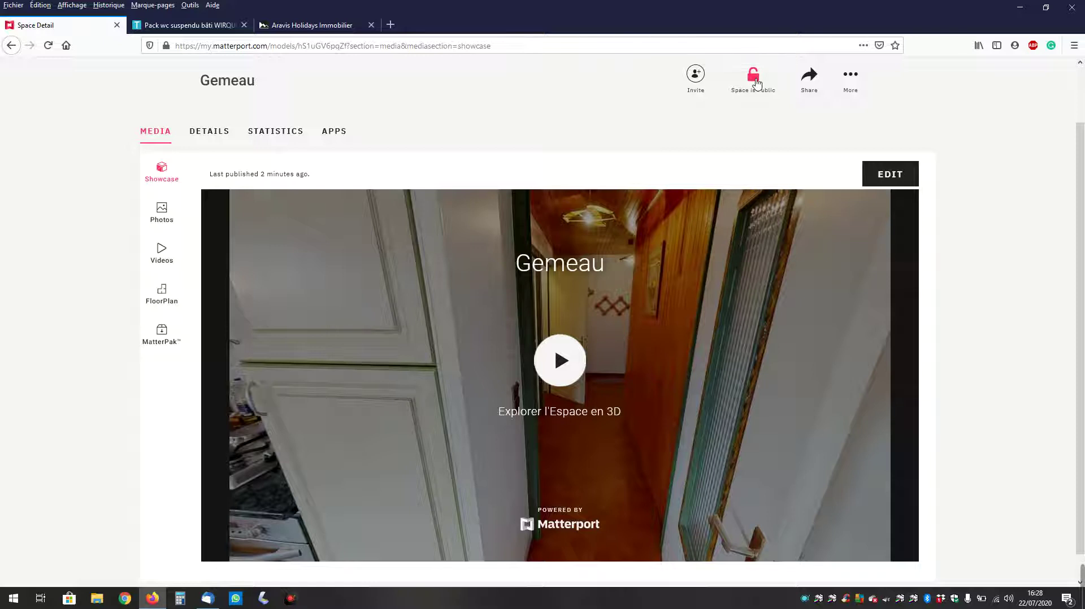
Switch the Gemeau space to private and back to public, confirming both changes
left_click(758, 84)
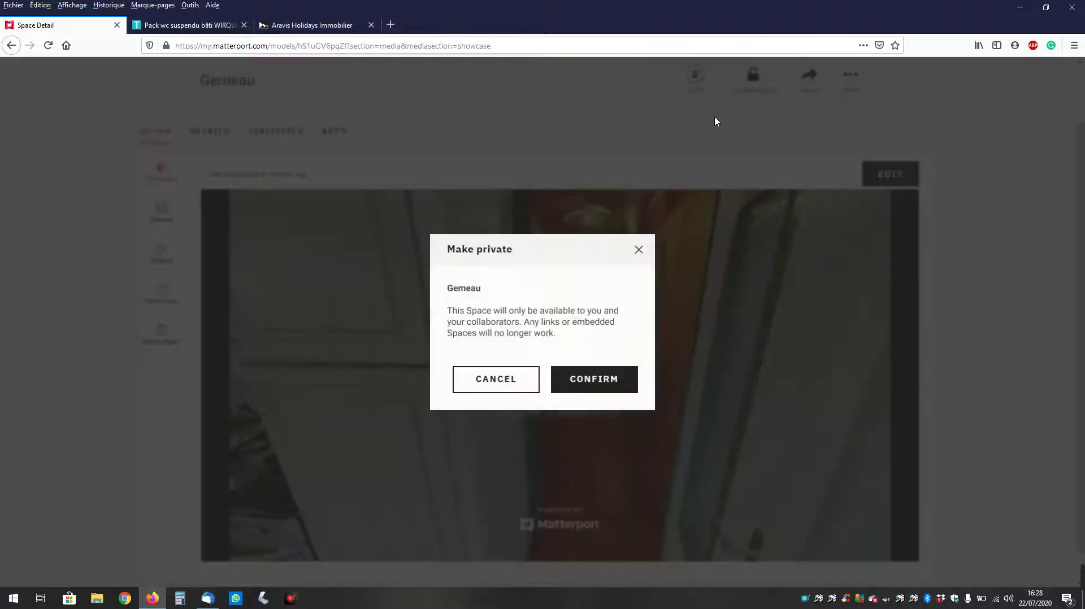
left_click(585, 385)
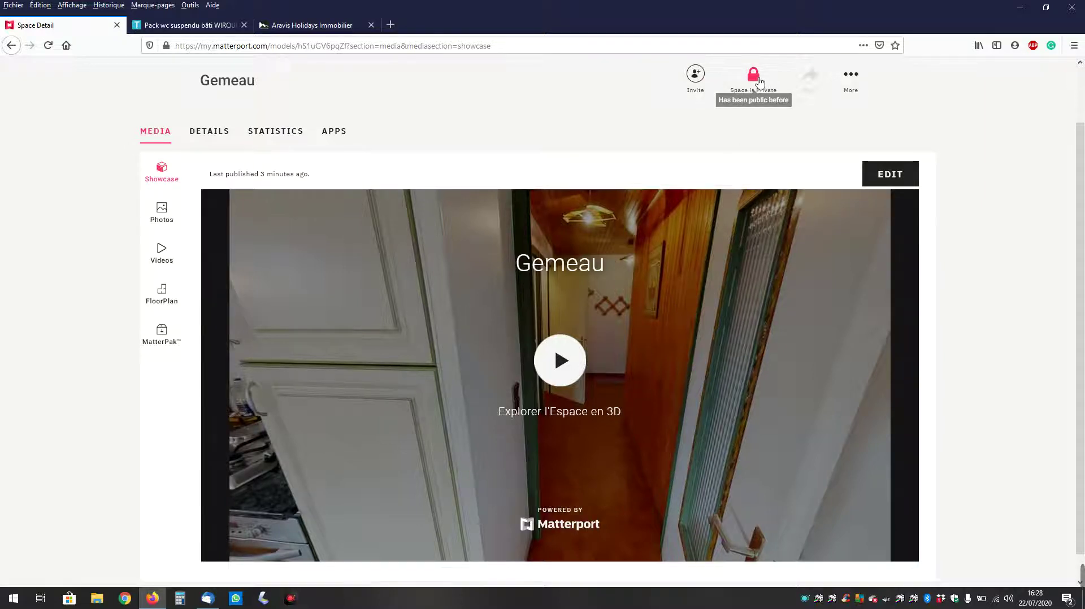
left_click(754, 77)
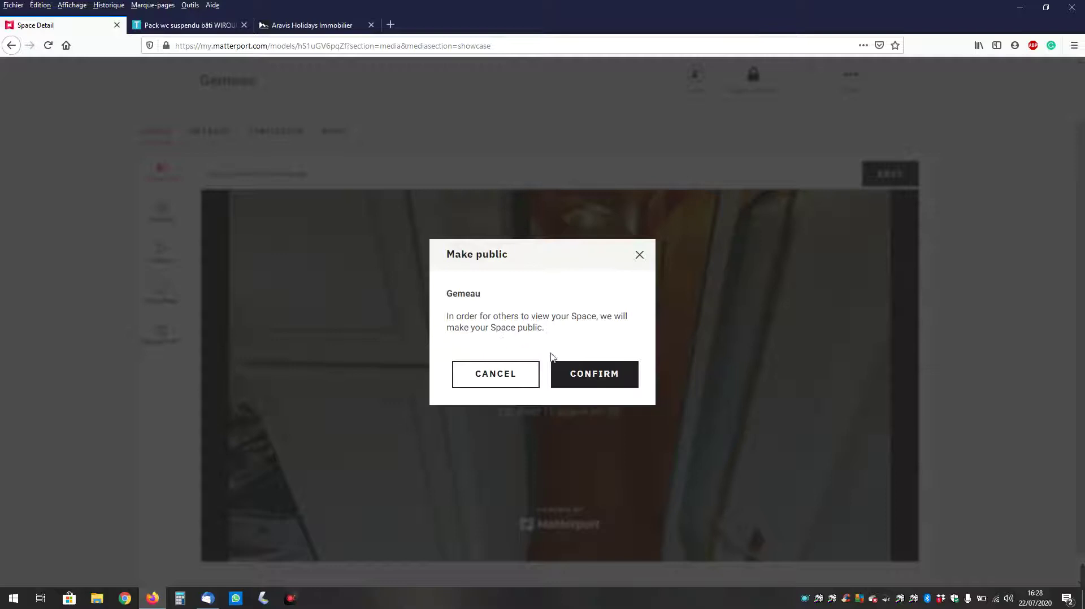
left_click(571, 381)
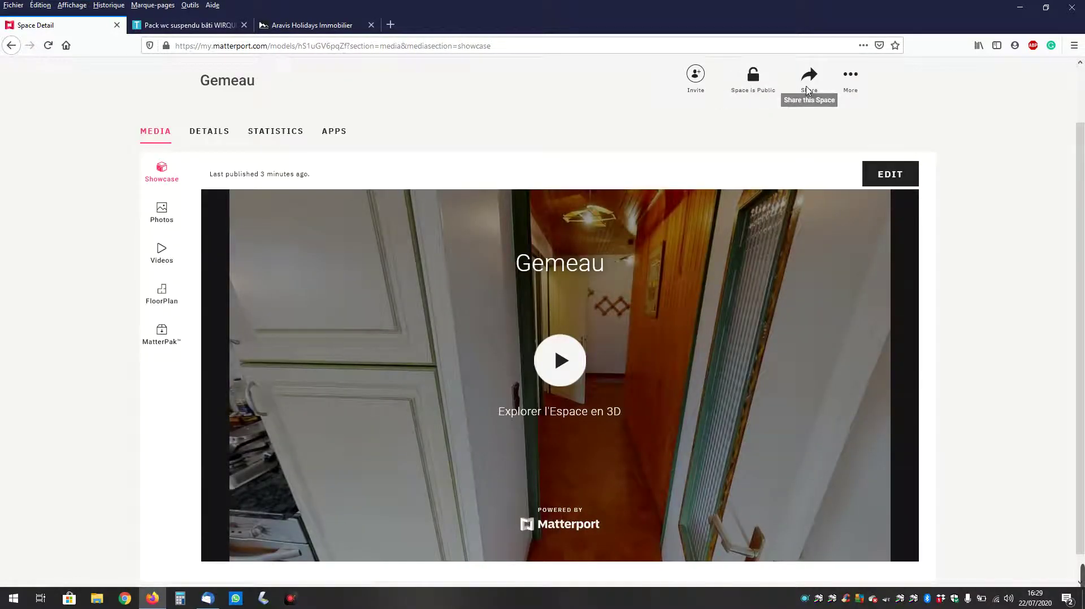
Review the space's branded share link and the additional actions available for the space
left_click(808, 77)
left_click_drag(557, 313, 335, 330)
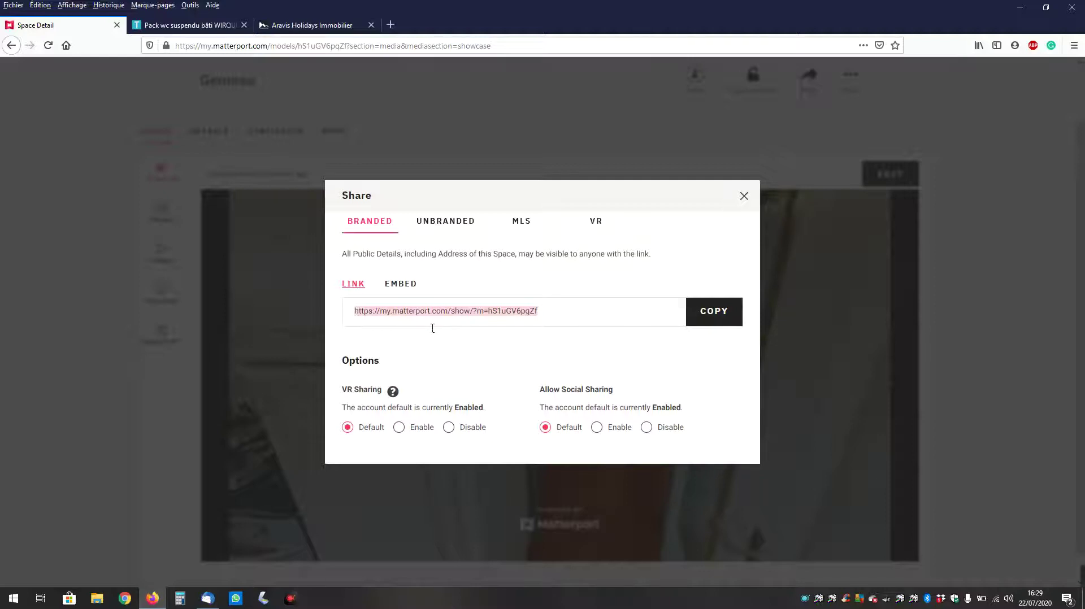
left_click(744, 196)
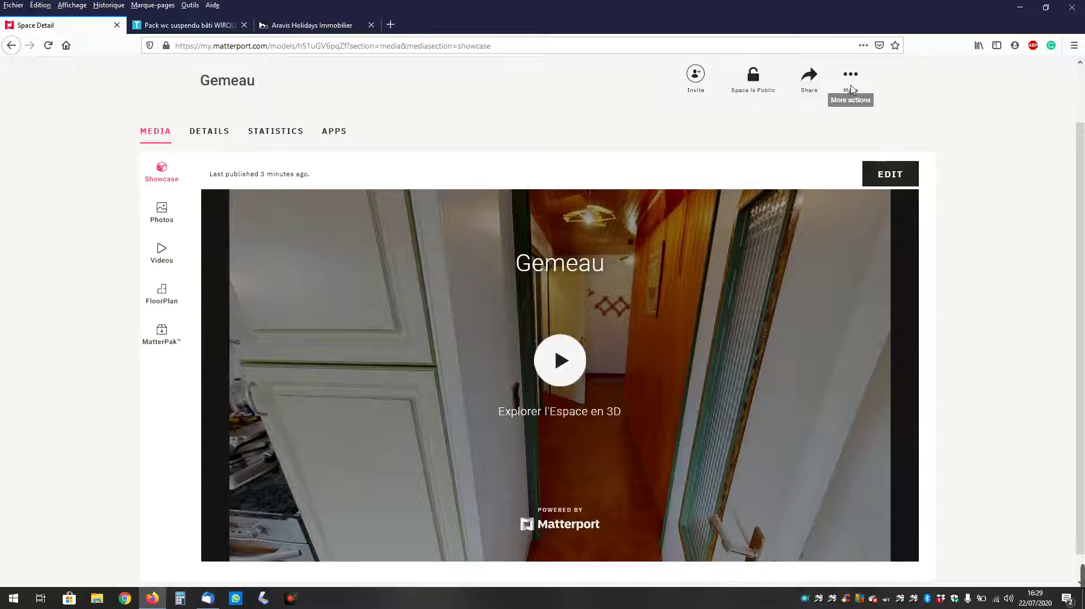
left_click(853, 80)
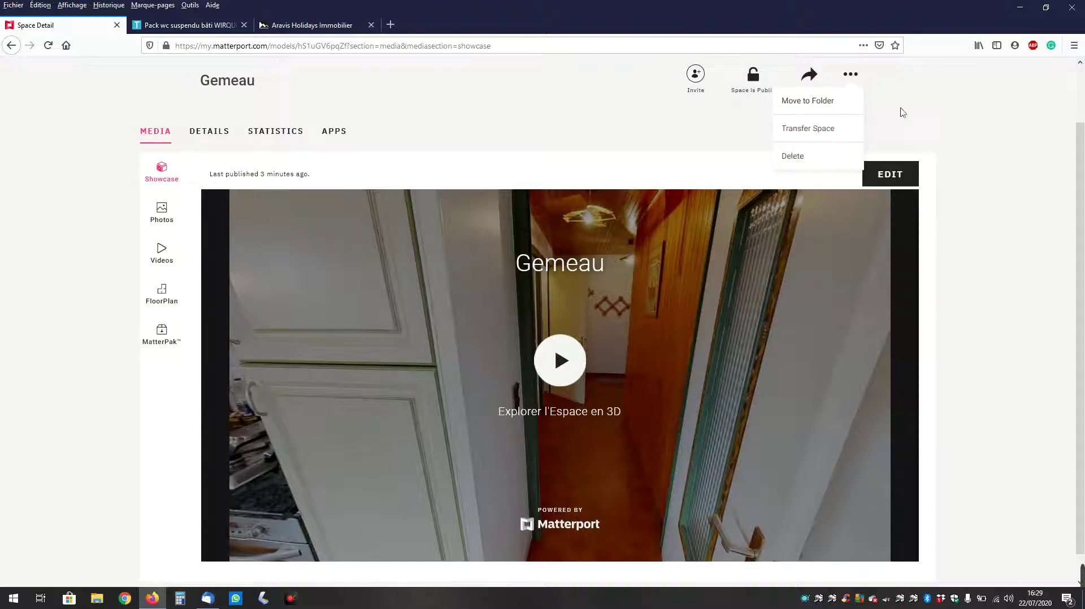
left_click(918, 105)
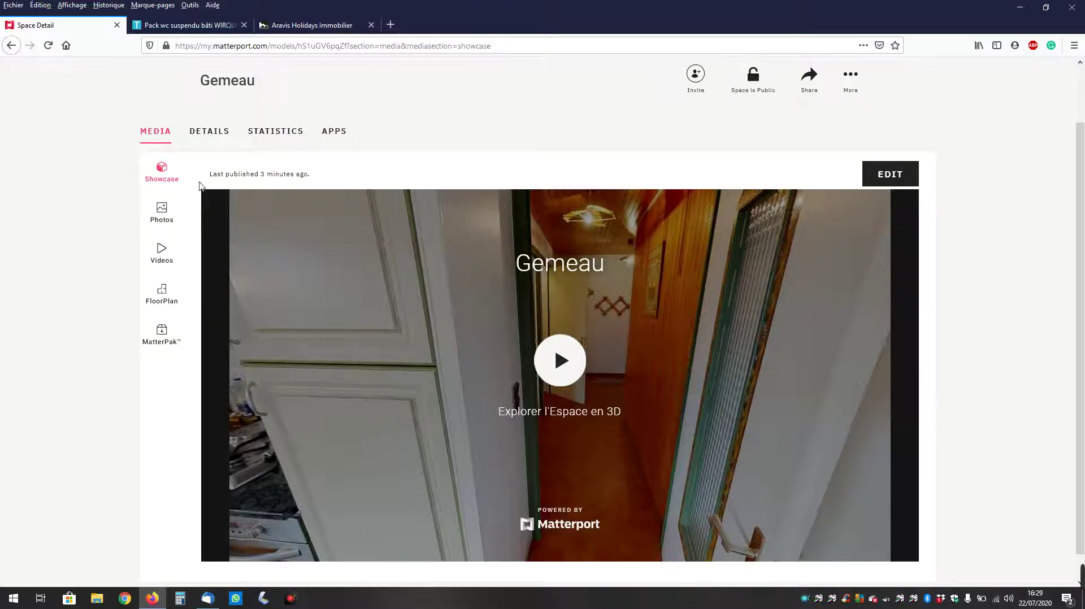
Change the space's name to "Appartement Gemeau" in its public details
left_click(208, 133)
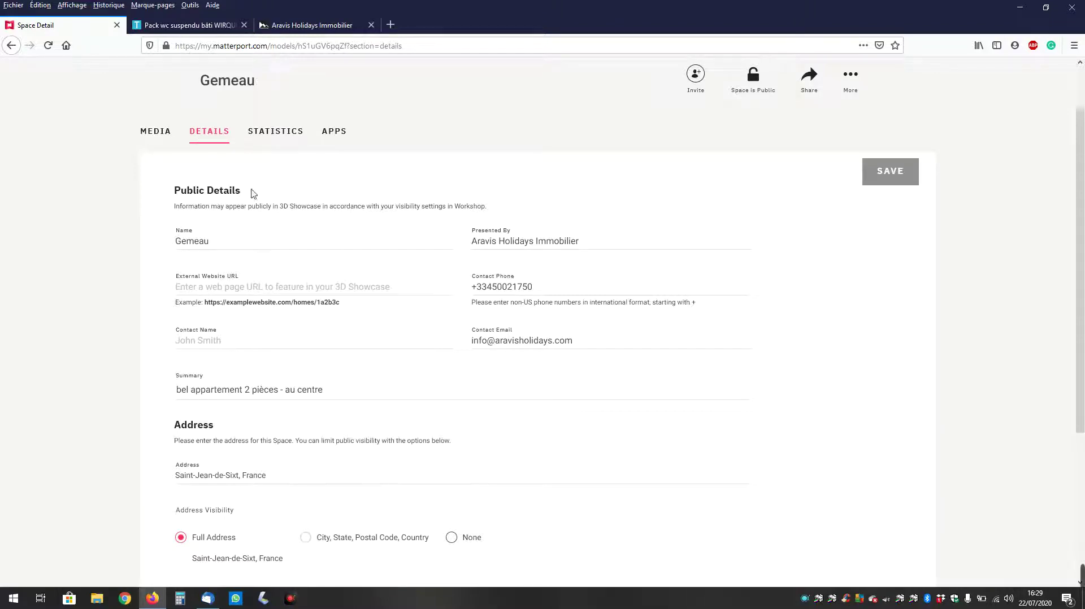
left_click(224, 247)
left_click(219, 245)
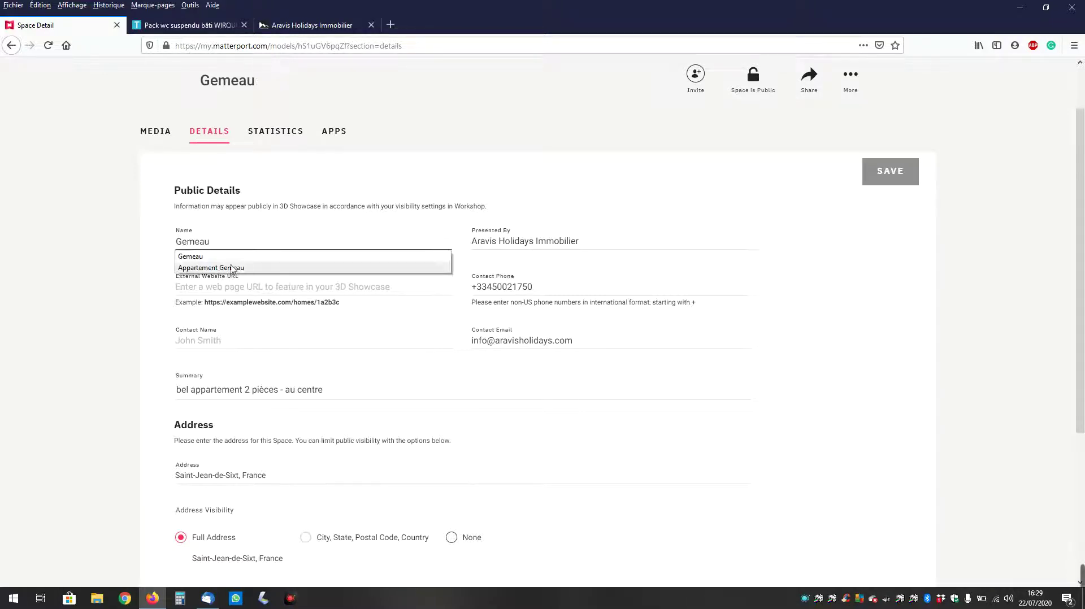
left_click(187, 249)
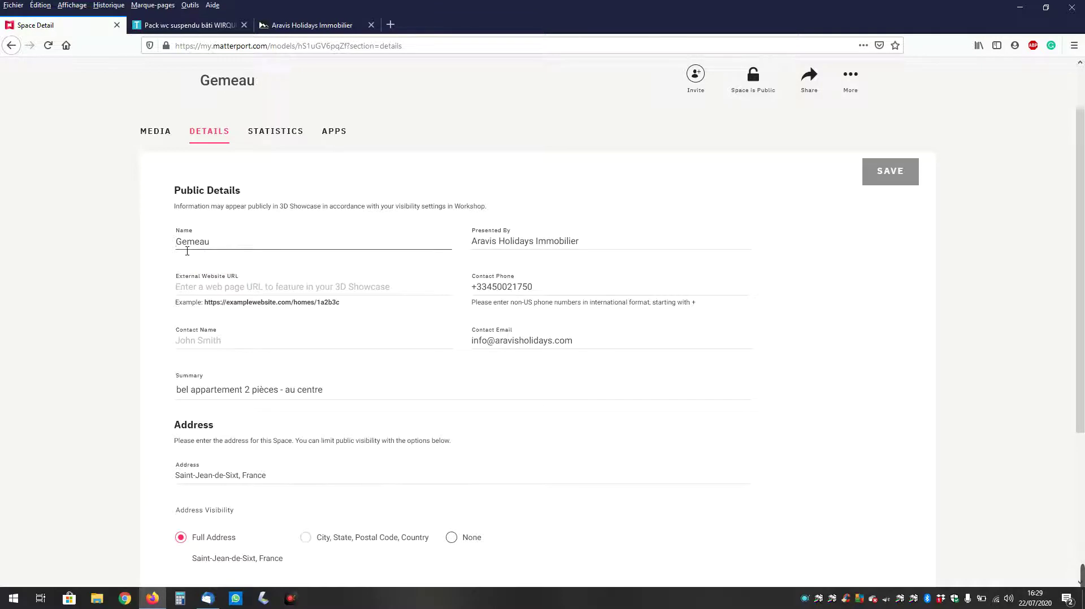
type("Appartement")
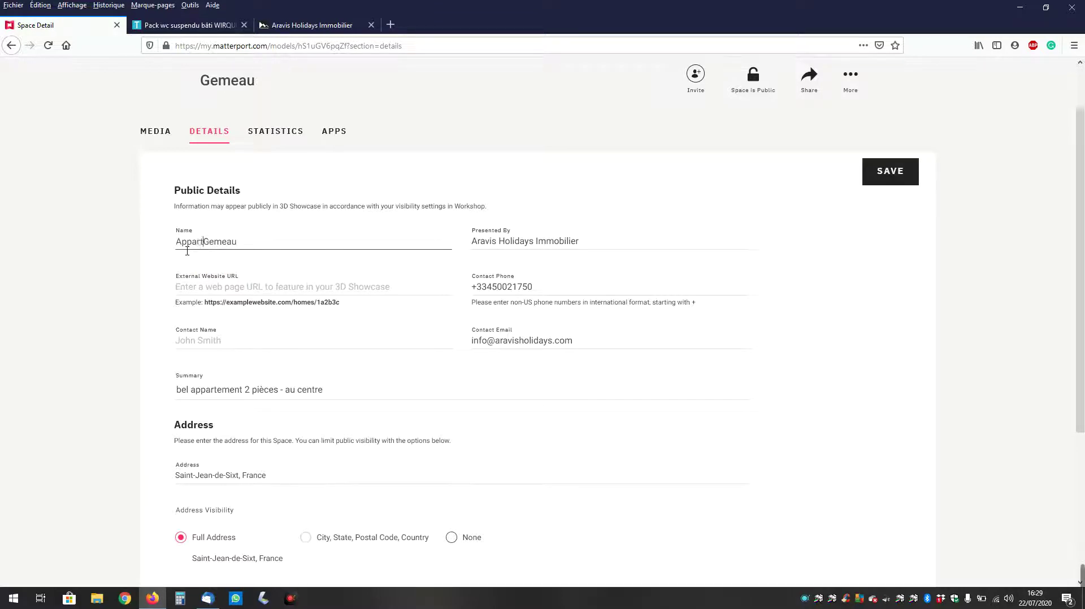
left_click(195, 254)
Switch to the Aravis Holidays Immobilier website and open the sale listing for the renovated 13-room farmhouse with pool
left_click(192, 294)
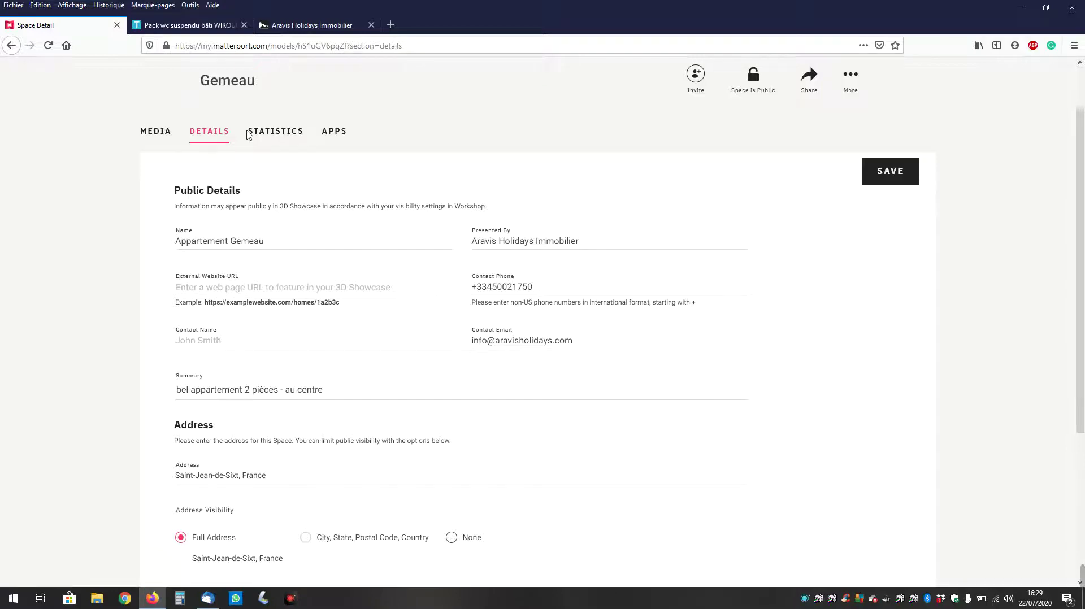
left_click(300, 25)
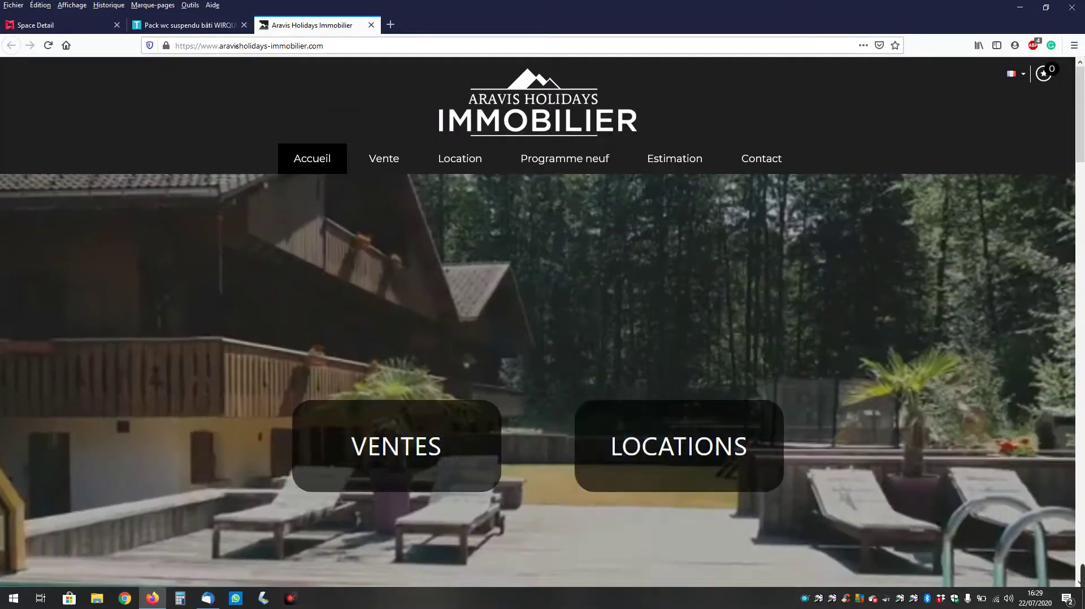
left_click(249, 45)
left_click(399, 339)
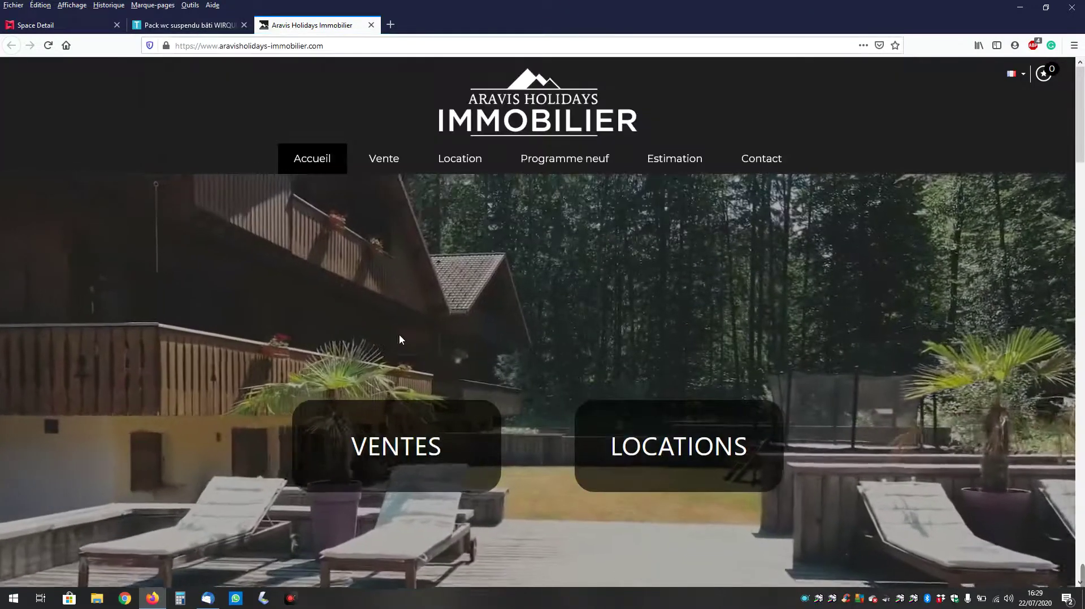
left_click(394, 164)
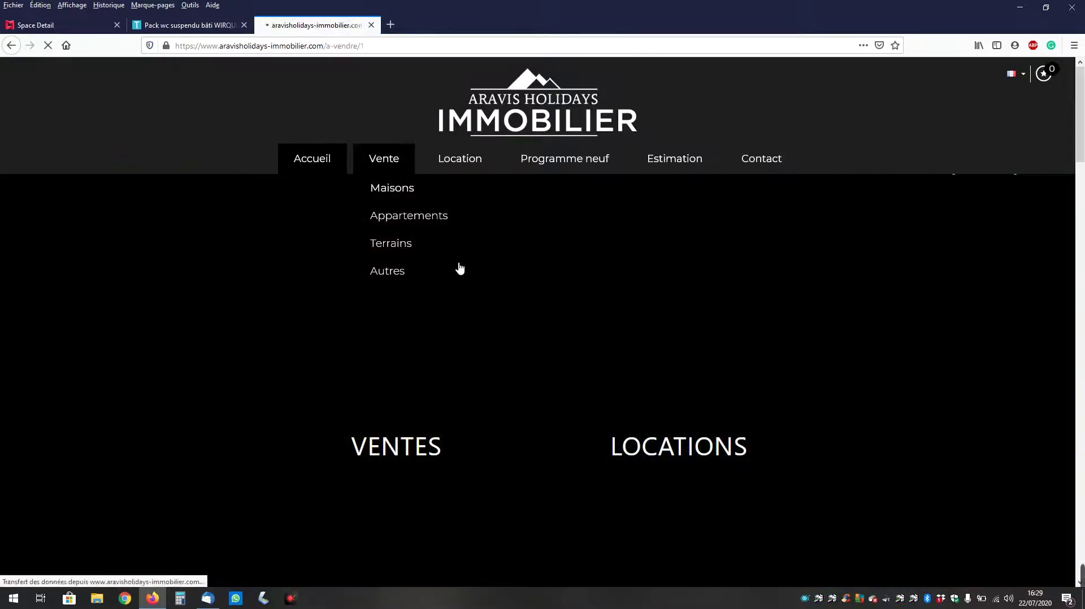
scroll(432, 433, "down", 8)
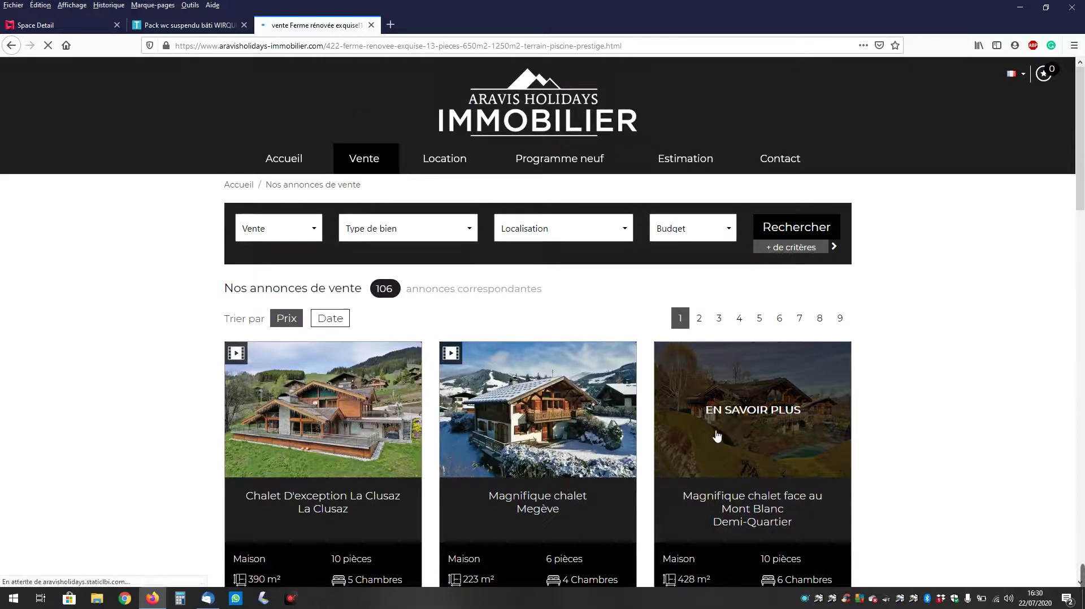
Copy the listing's web address into the External Website URL of the space's public details
left_click(316, 49)
right_click(316, 53)
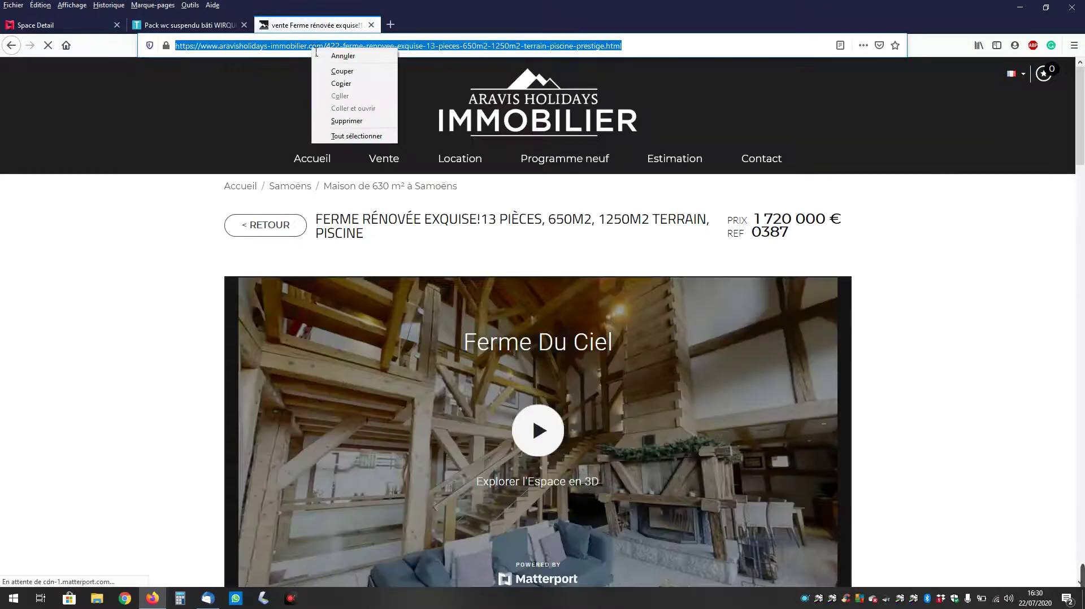
left_click(333, 83)
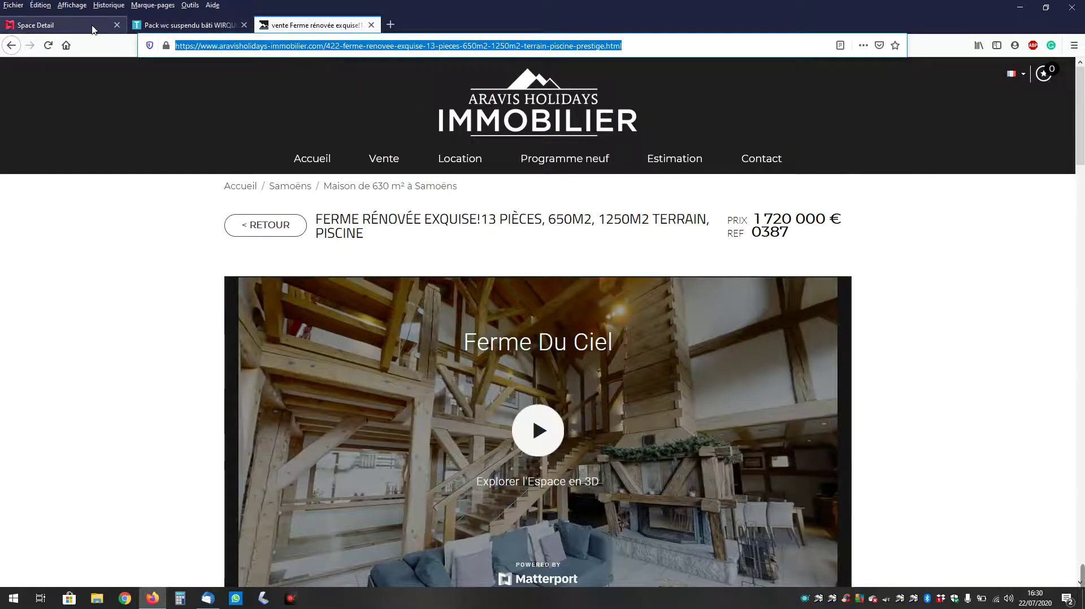
left_click(63, 25)
right_click(305, 287)
left_click(331, 334)
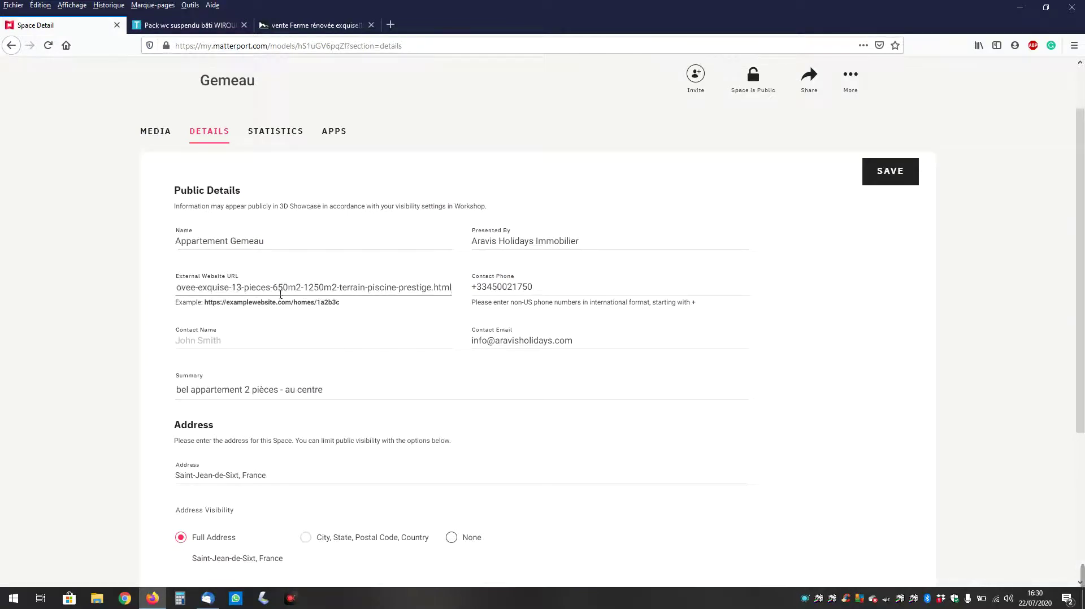
Fill in the contact name with the agent's full name from the suggested entry
left_click(194, 342)
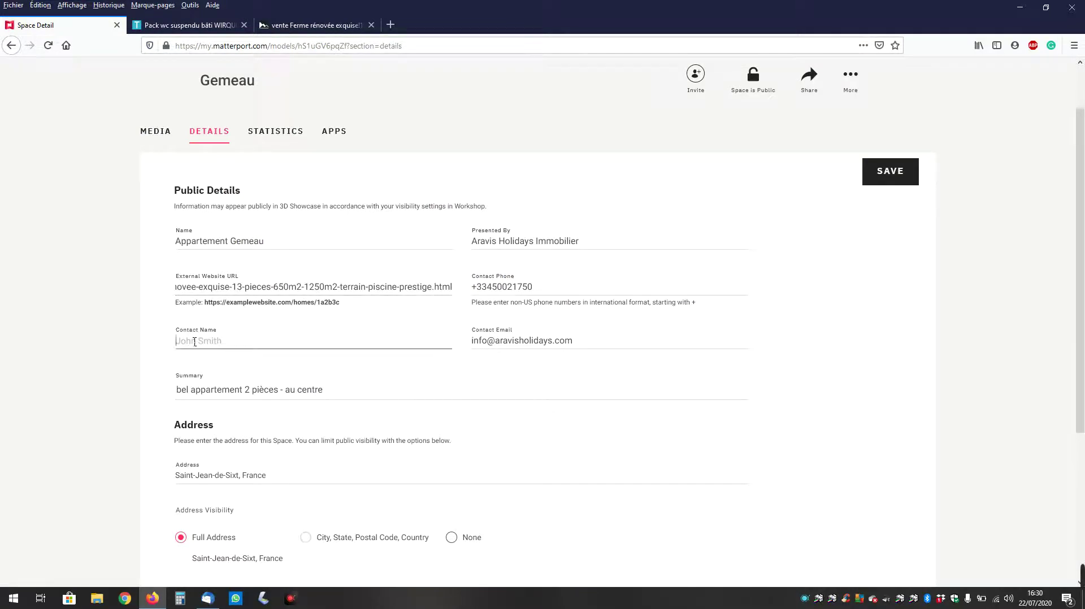
type("Me")
key("BackSpace")
type("é")
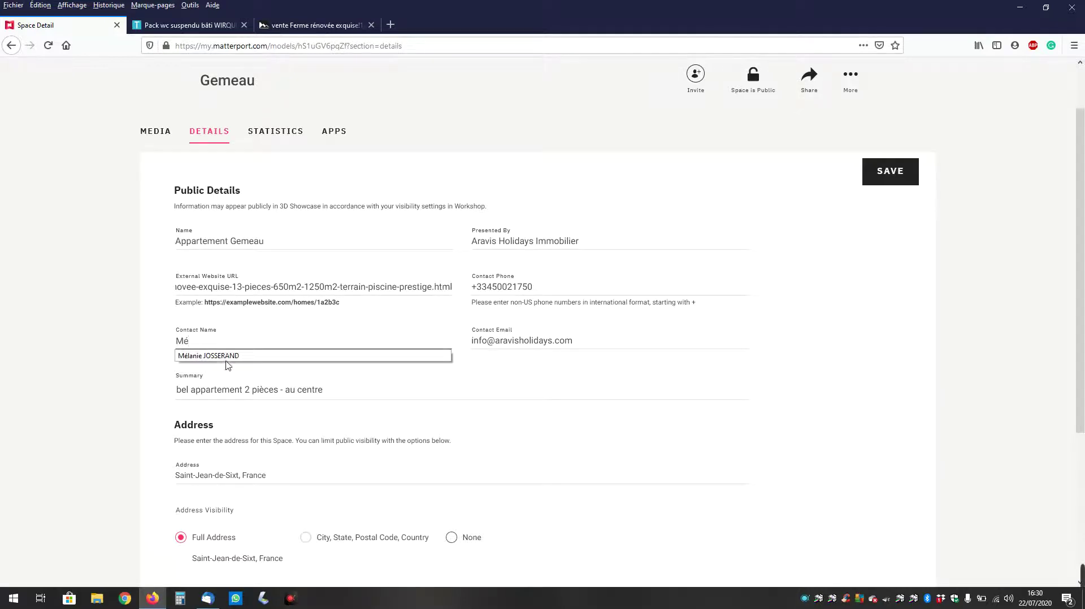
left_click(226, 357)
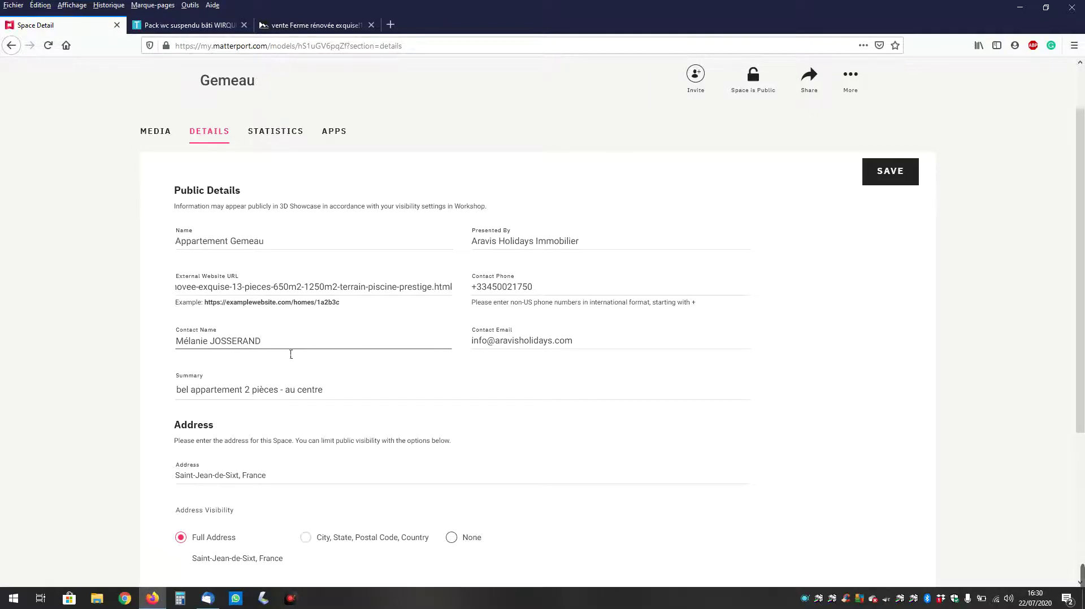
Extend the summary to read "bel appartement 2 pièces - au centre de Saint jean de sixt"
scroll(311, 253, "down", 4)
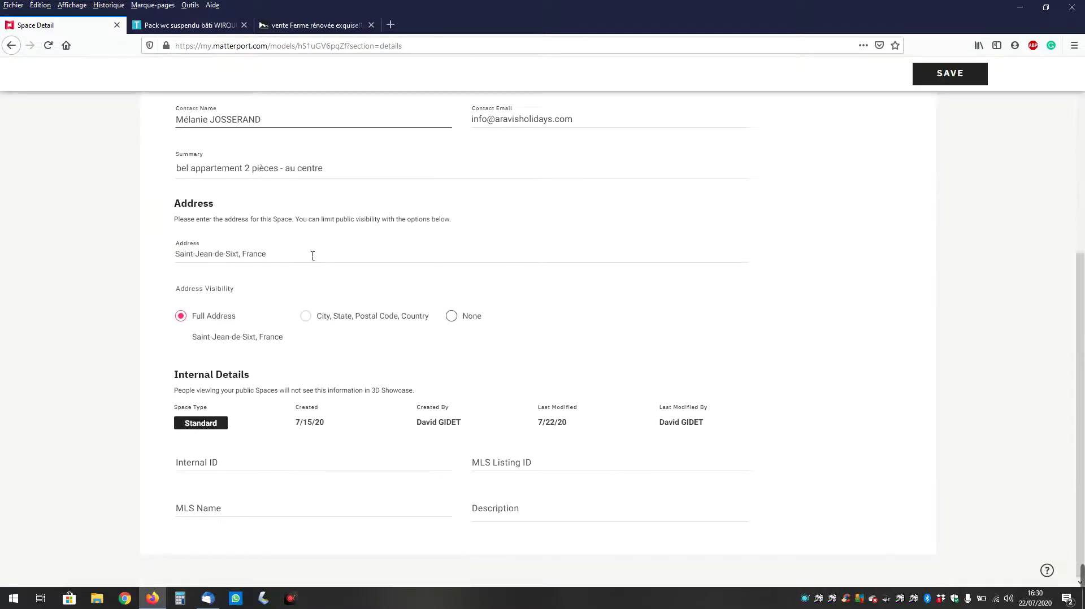
scroll(309, 252, "up", 5)
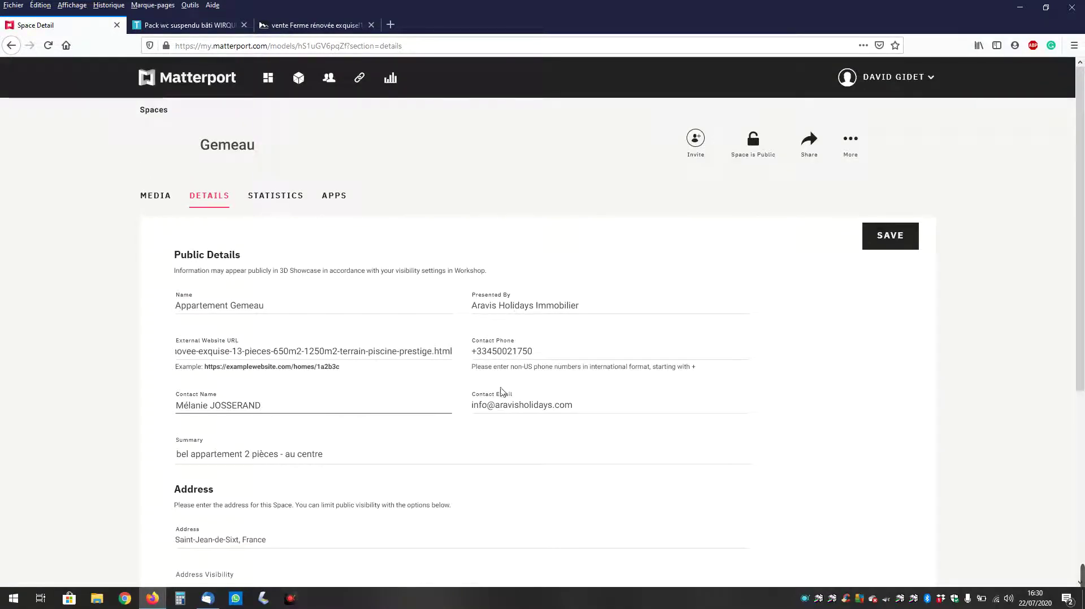
double_click(488, 407)
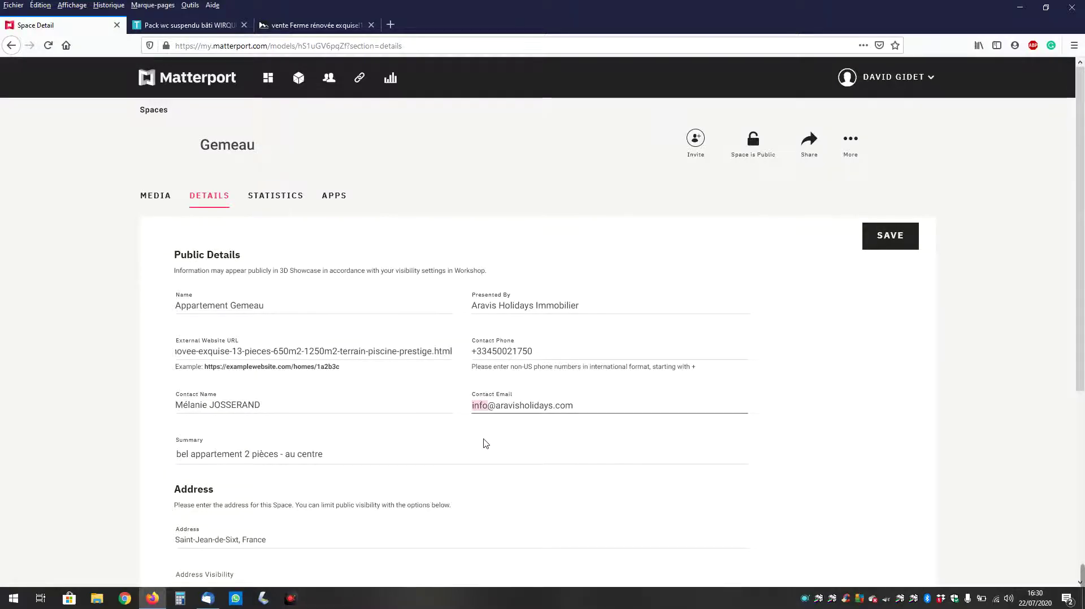
scroll(301, 439, "down", 1)
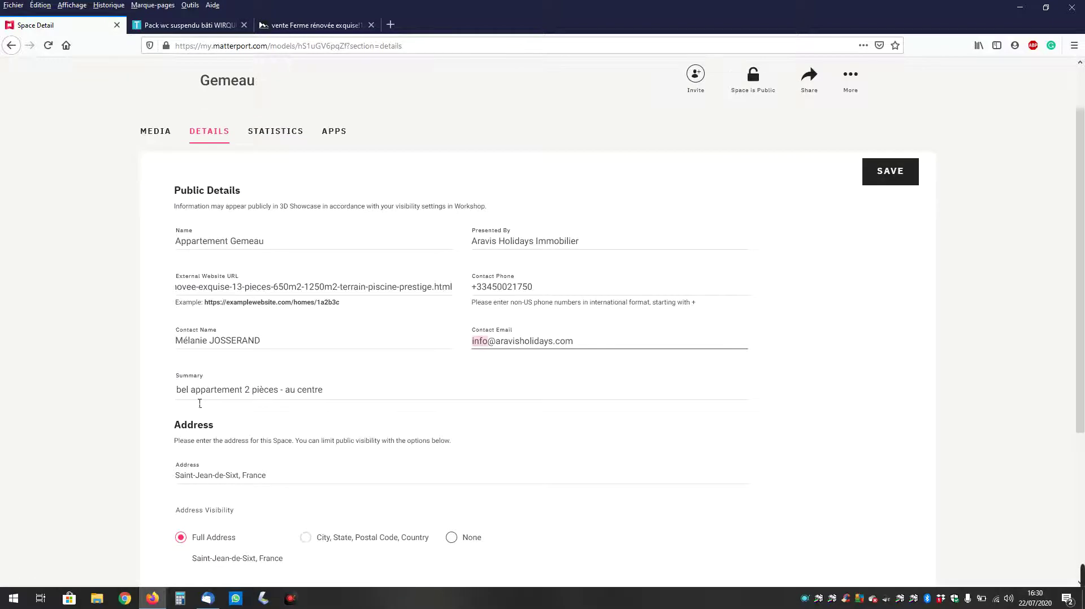
triple_click(363, 392)
left_click(360, 396)
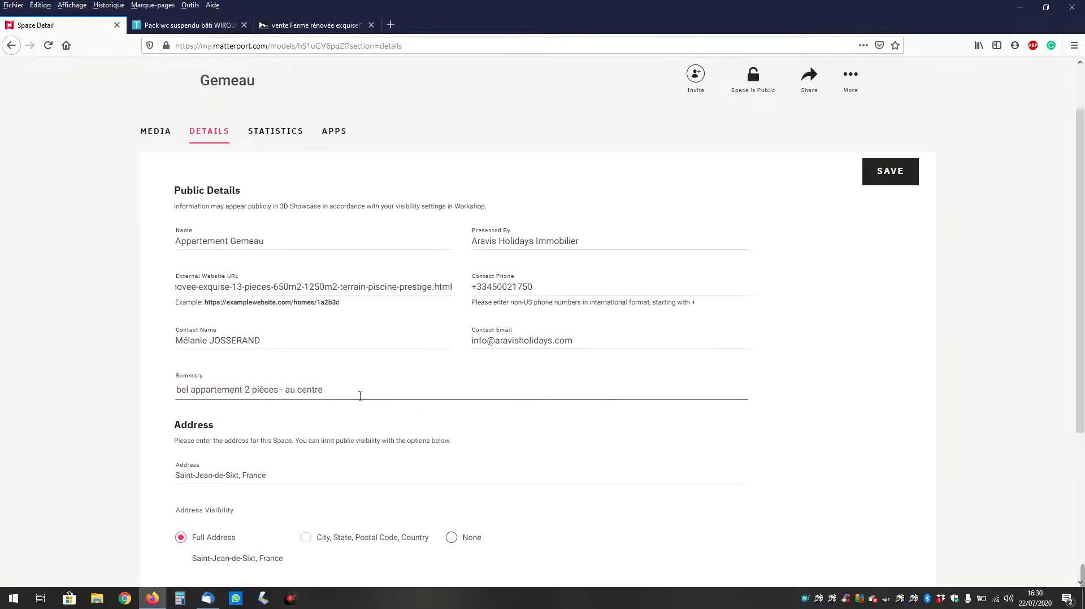
type("de Saint-jeanr")
key("BackSpace")
key("BackSpace")
type("de sixt")
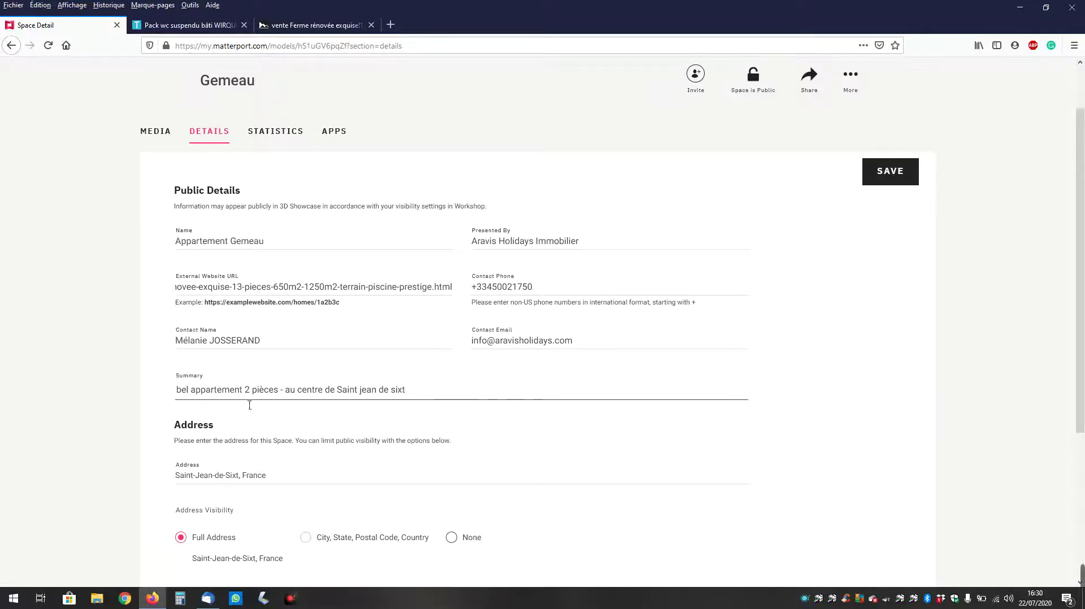
Look over the address visibility options and the internal details of the space
scroll(240, 421, "down", 1)
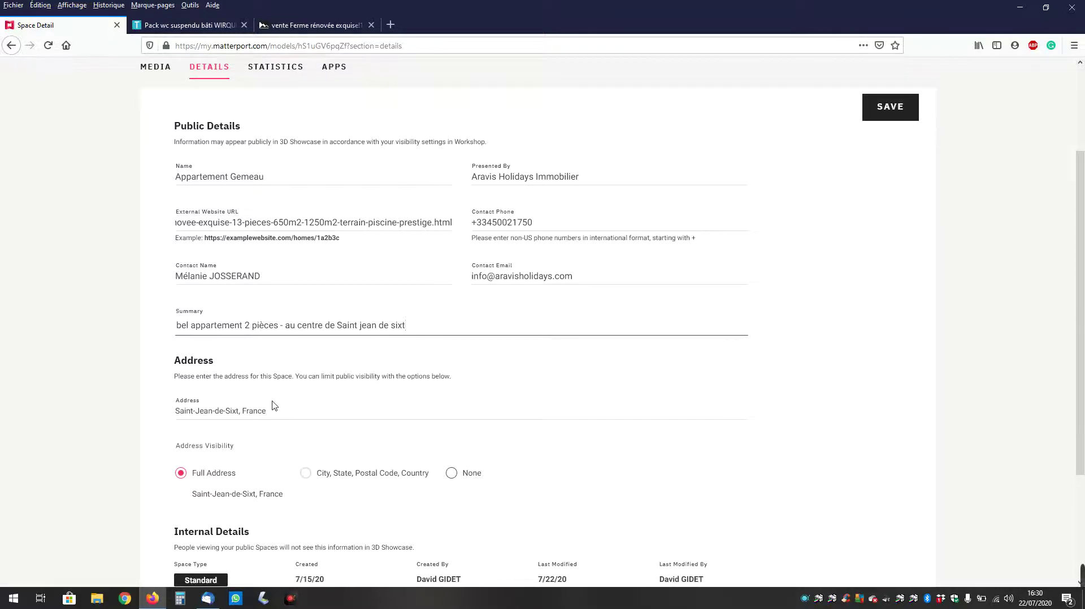
scroll(275, 406, "down", 2)
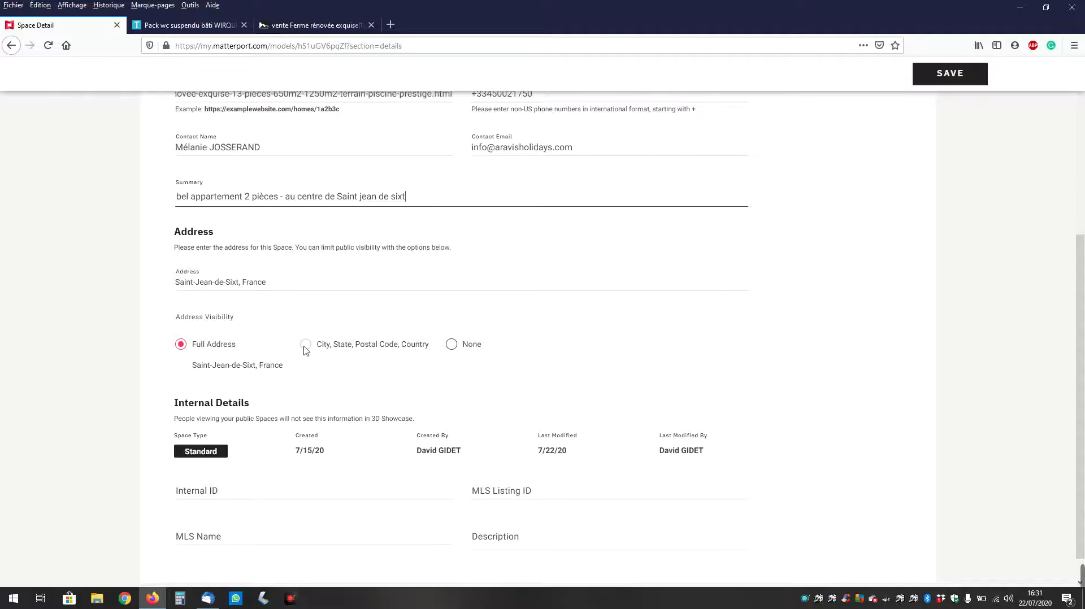
scroll(279, 395, "down", 1)
scroll(314, 465, "up", 5)
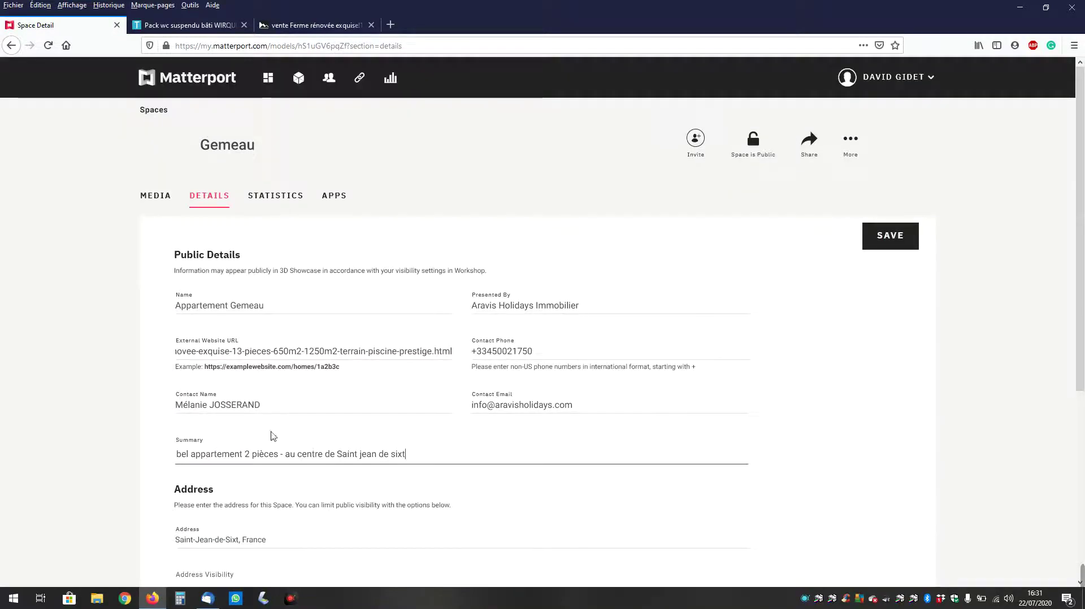
Examine the space's lifetime statistics for impressions, visits and unique visitors
left_click(274, 197)
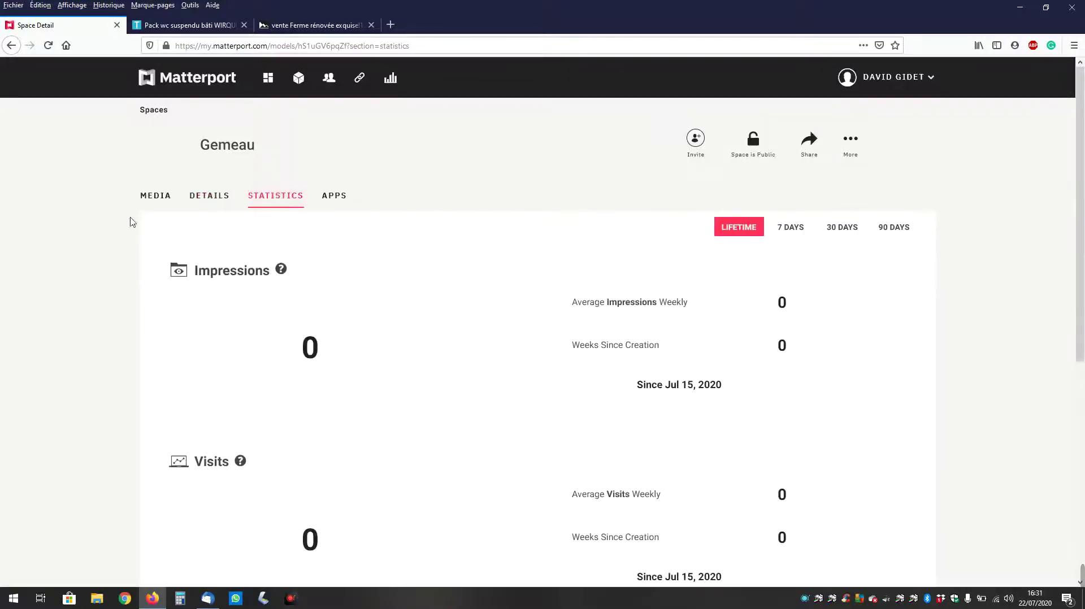
scroll(65, 250, "down", 6)
scroll(66, 251, "up", 5)
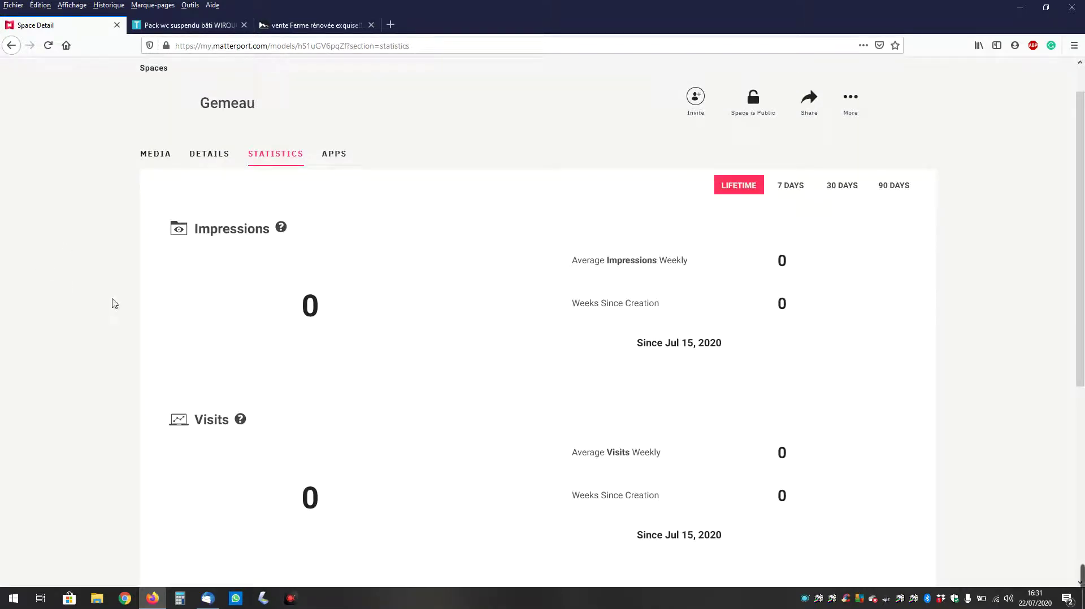
scroll(284, 249, "down", 2)
scroll(284, 249, "up", 2)
scroll(461, 288, "down", 3)
scroll(457, 290, "up", 2)
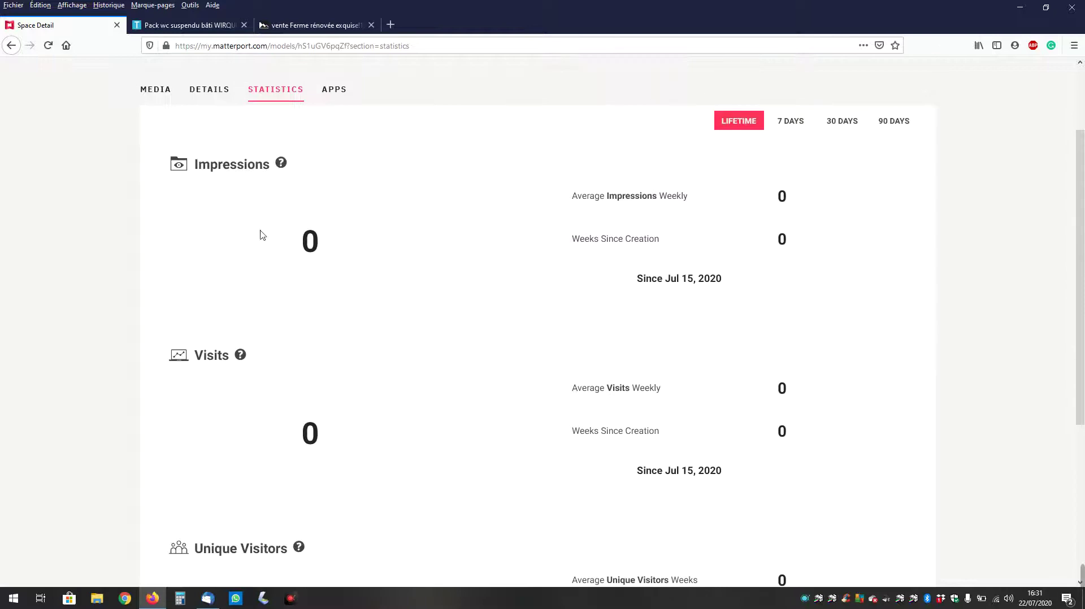
Look over the remaining lifetime statistics and the publishing apps offered for the space
scroll(419, 389, "down", 4)
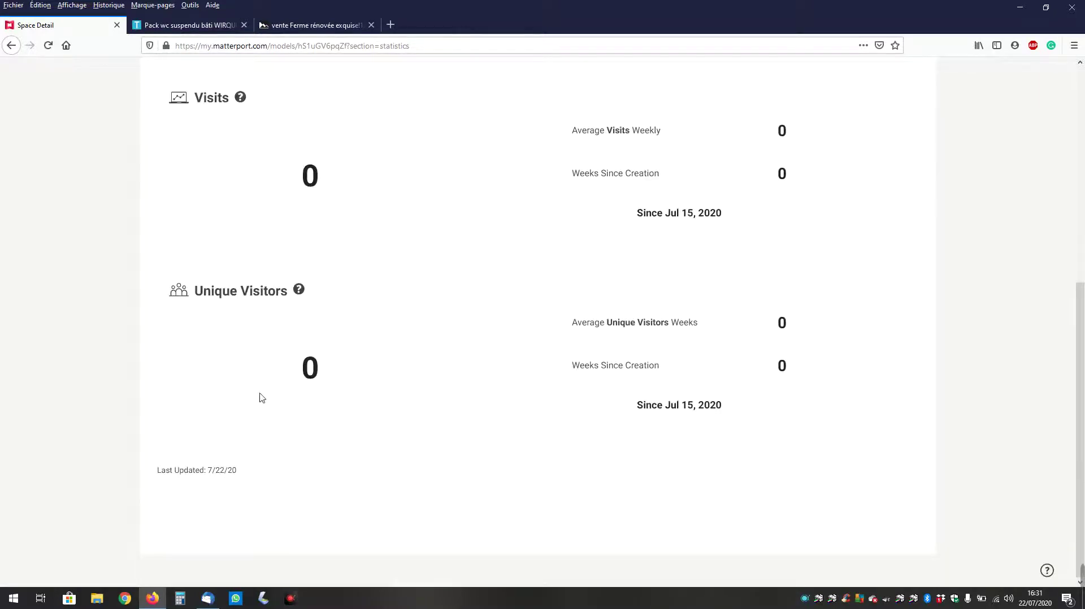
scroll(323, 374, "up", 4)
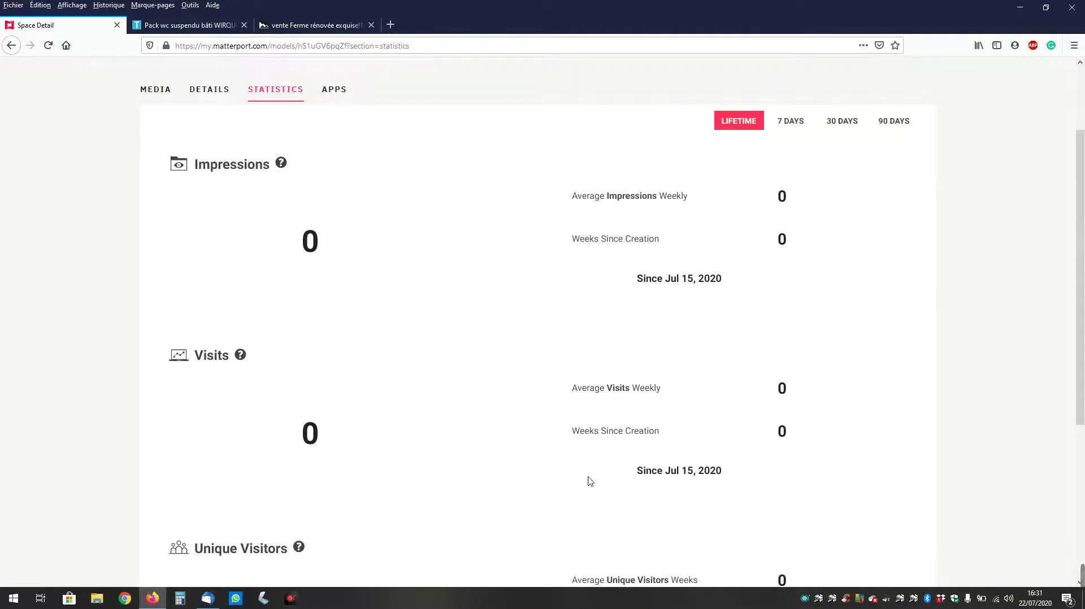
scroll(342, 319, "up", 2)
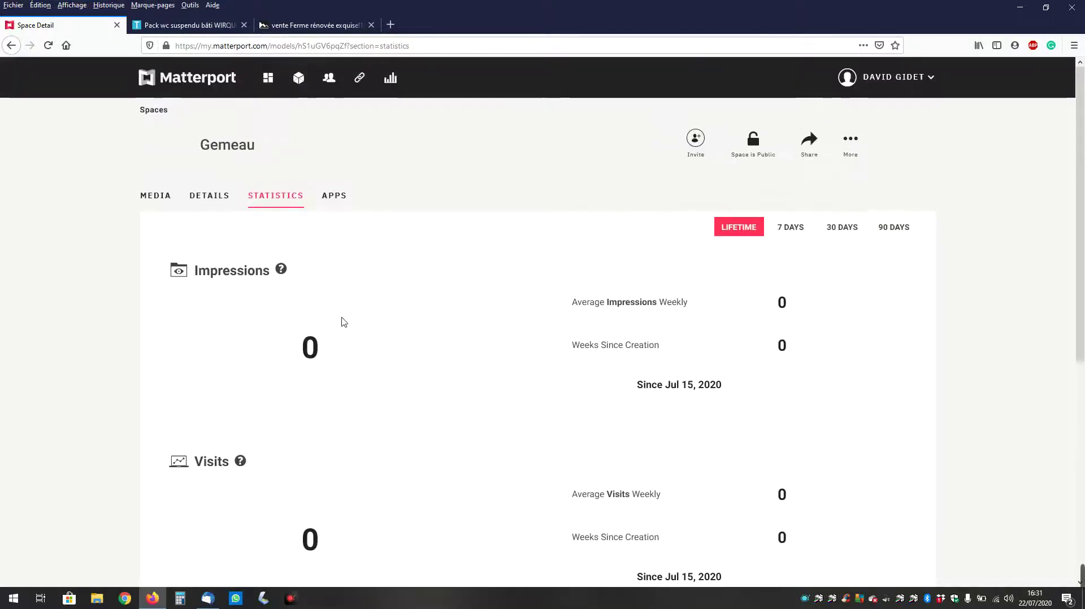
left_click(335, 197)
scroll(260, 260, "down", 2)
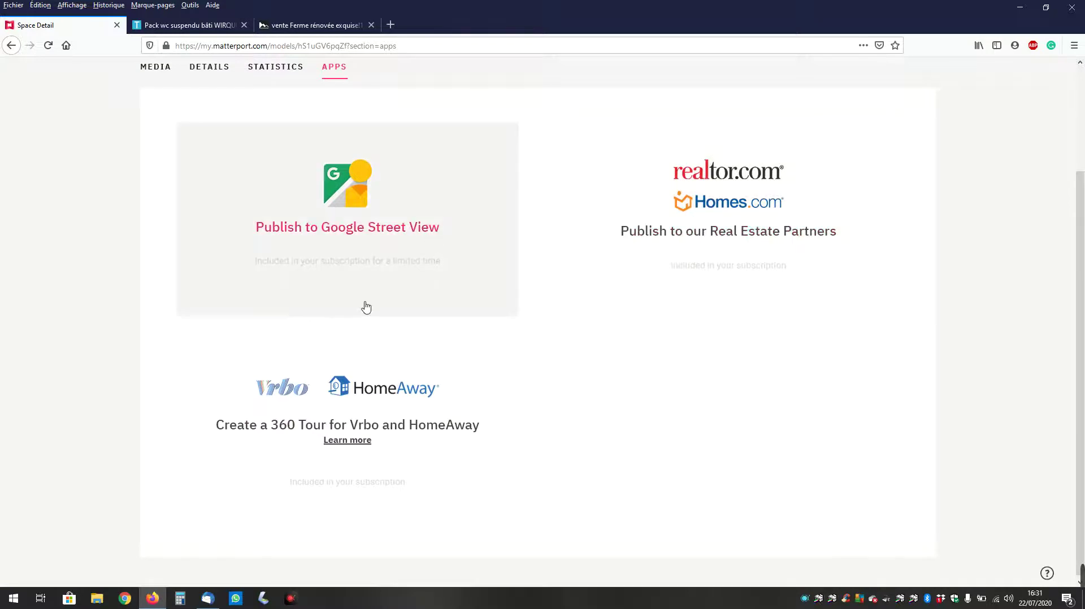
scroll(452, 407, "up", 2)
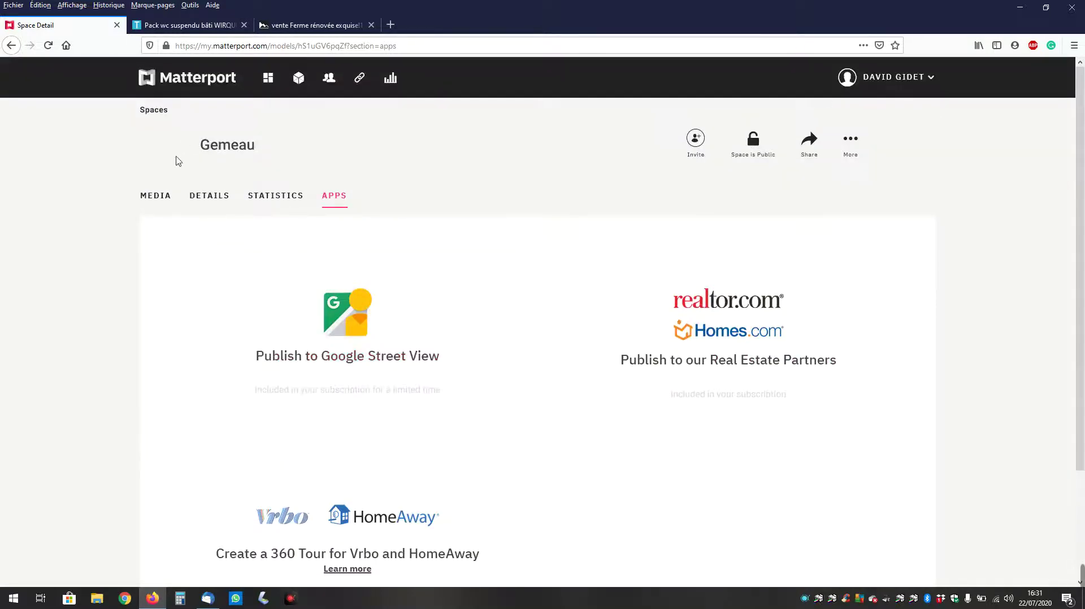
Open the Gemeau space's media showcase for editing
left_click(161, 196)
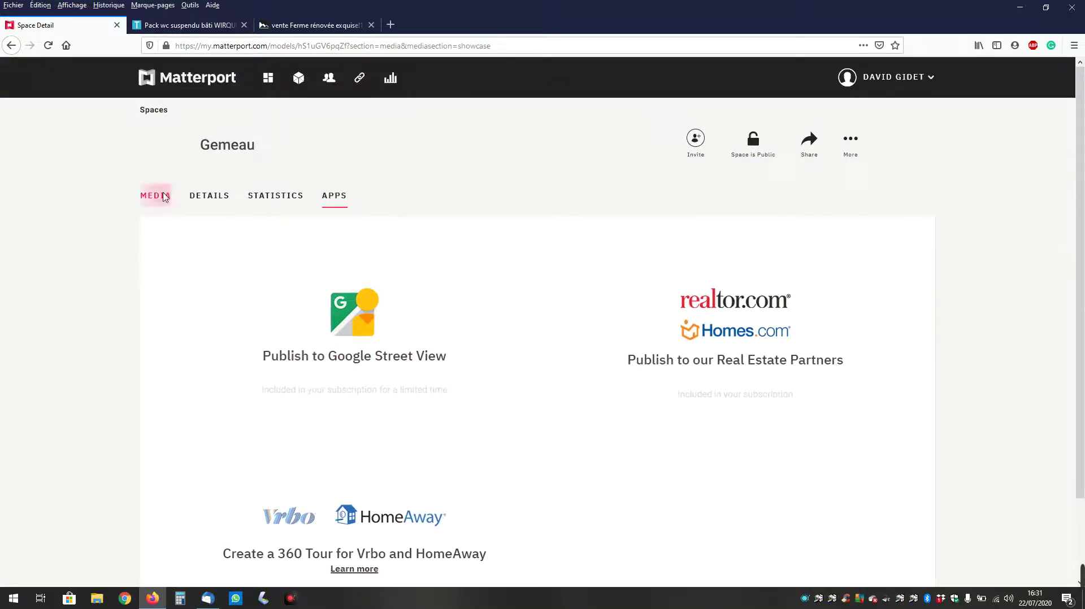
scroll(364, 325, "down", 2)
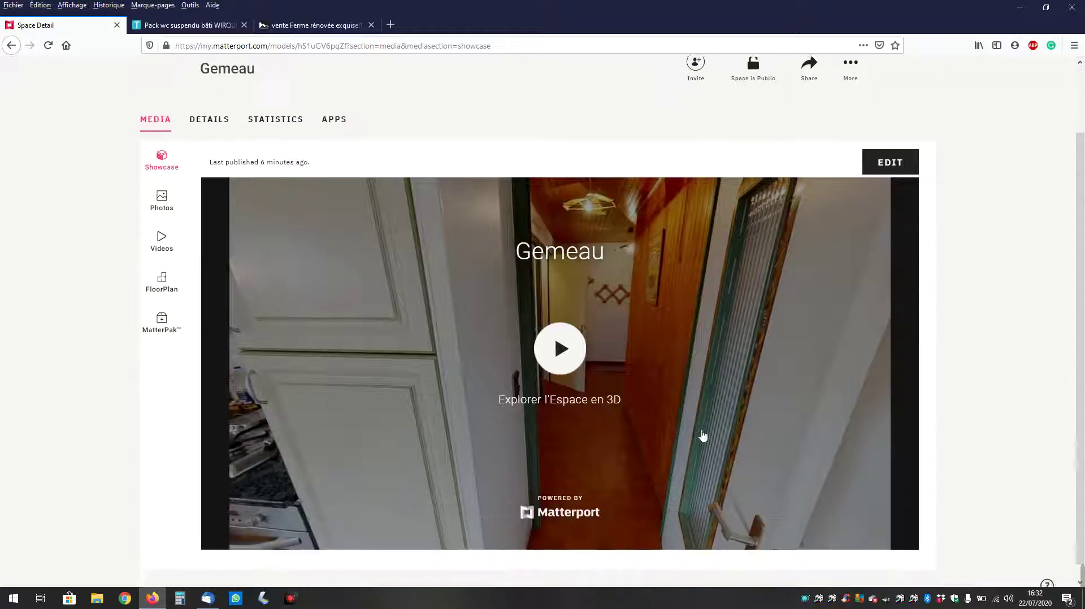
left_click(900, 152)
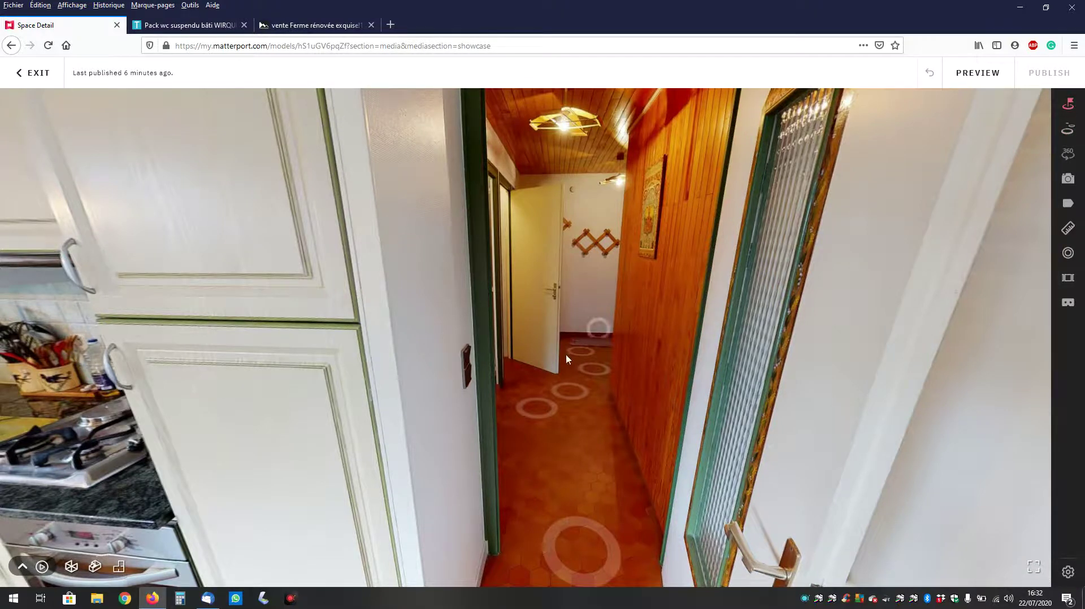
Set the start location to the living room view facing the dining table, balcony door and kitchen
left_click_drag(488, 330, 1031, 356)
left_click_drag(627, 341, 933, 469)
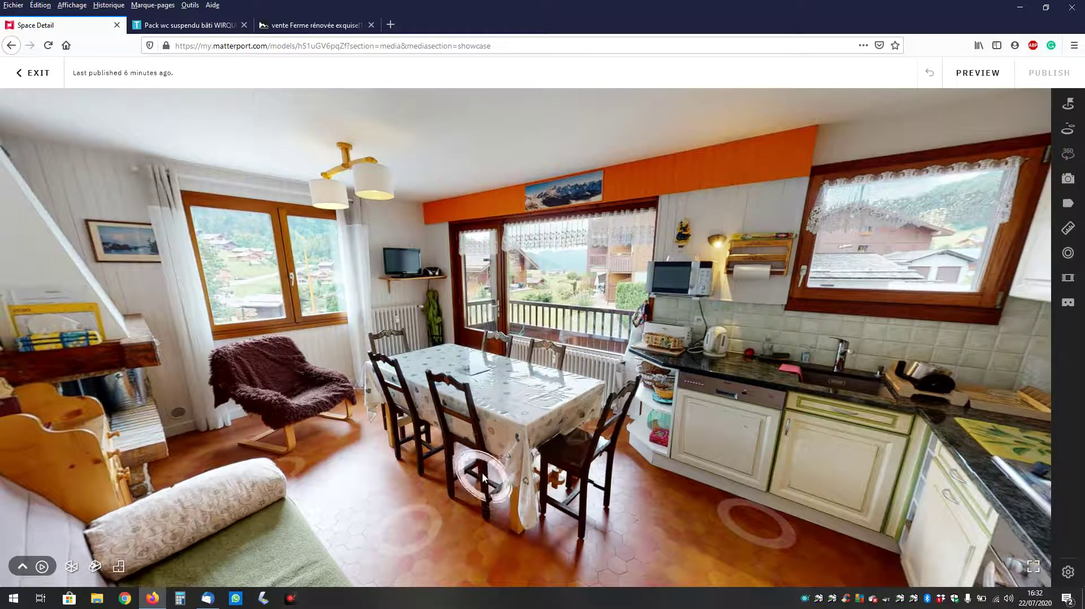
left_click(1067, 105)
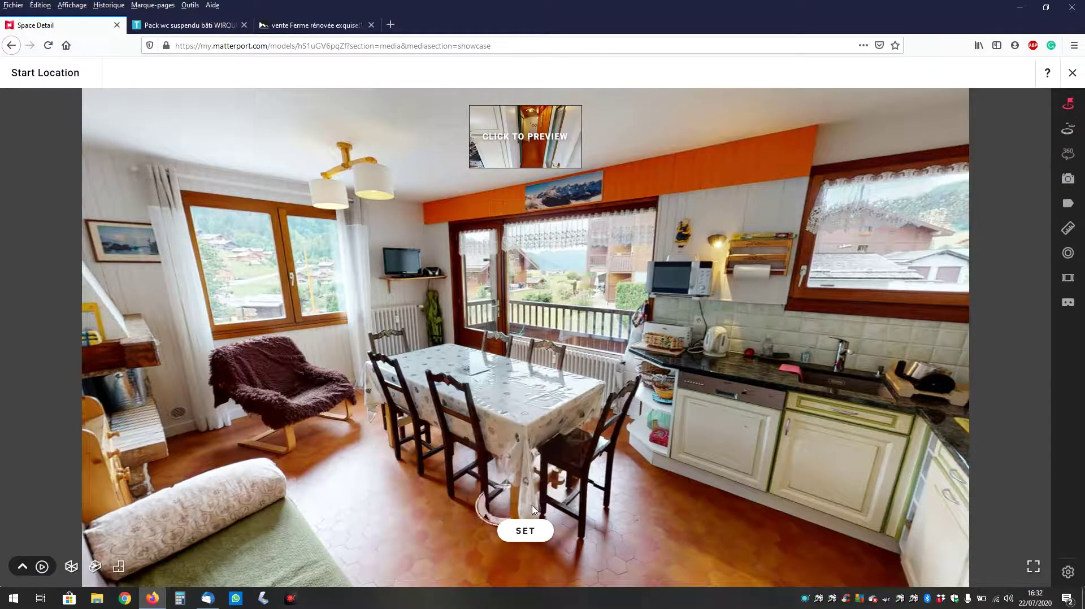
left_click(531, 530)
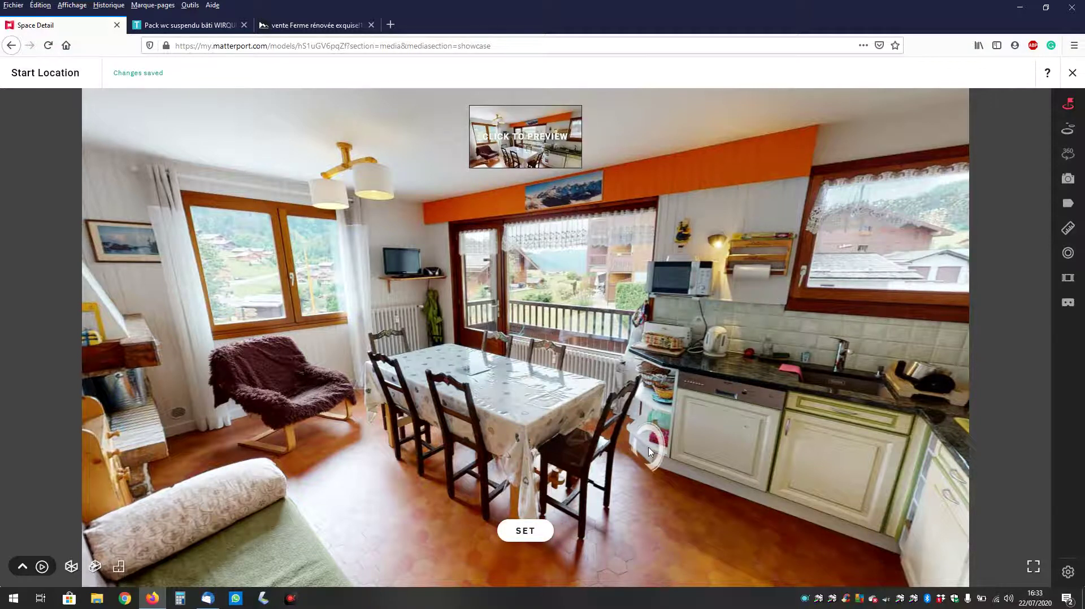
Hide Scan 21 in the 3D scans and make it visible again, leaving the view towards the hallway
left_click(1078, 134)
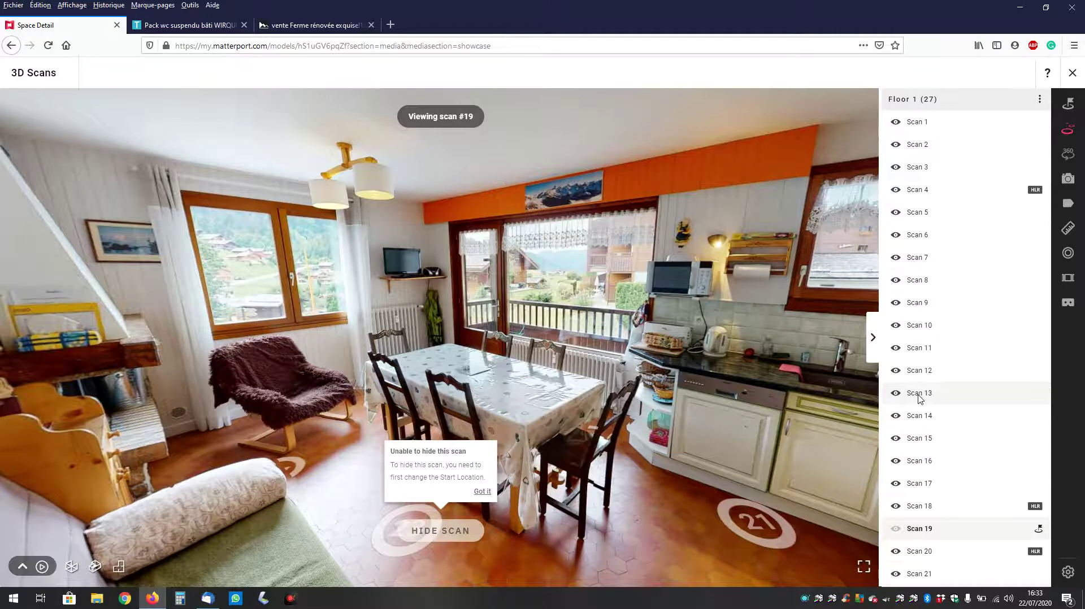
left_click_drag(721, 435, 605, 412)
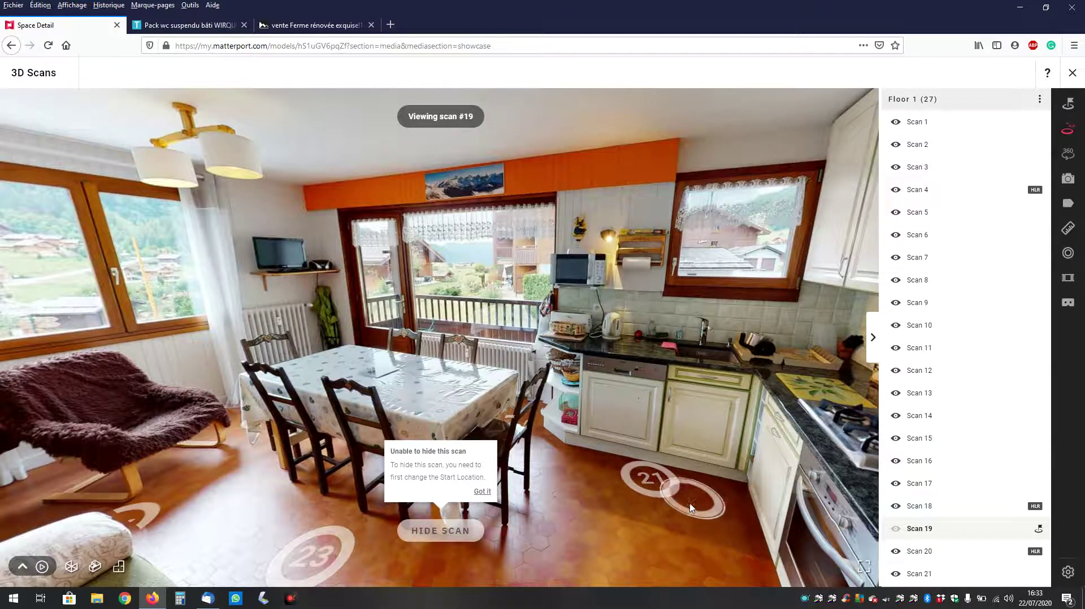
scroll(932, 288, "down", 3)
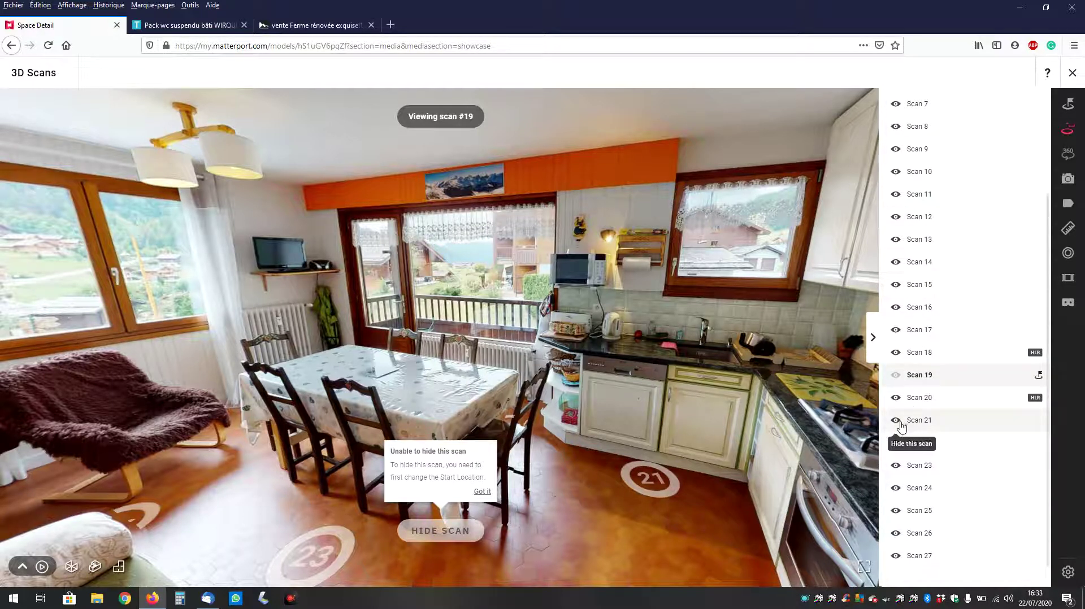
left_click(896, 420)
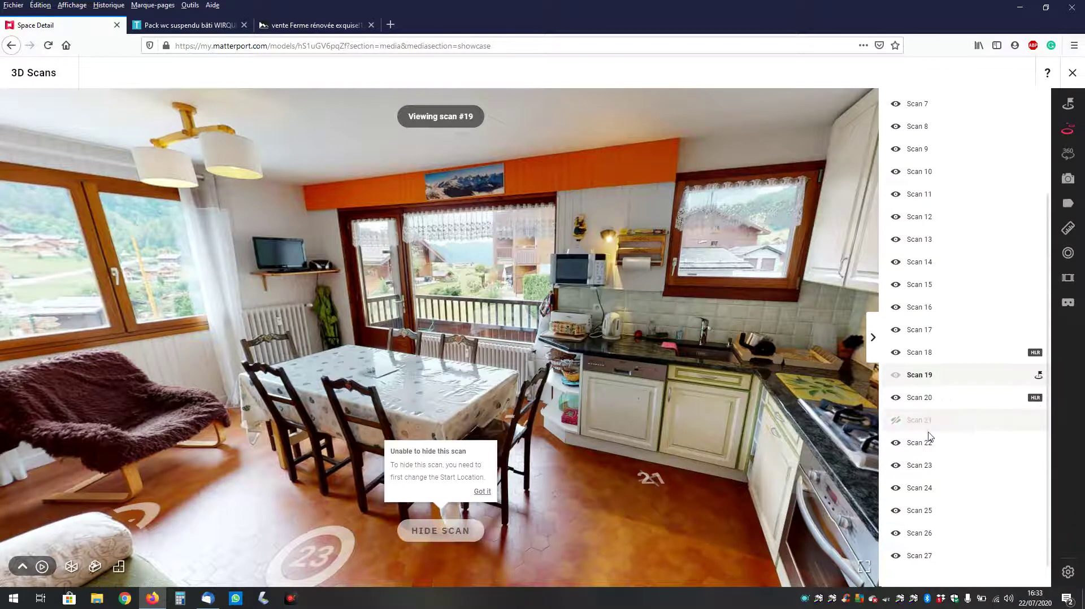
left_click(895, 420)
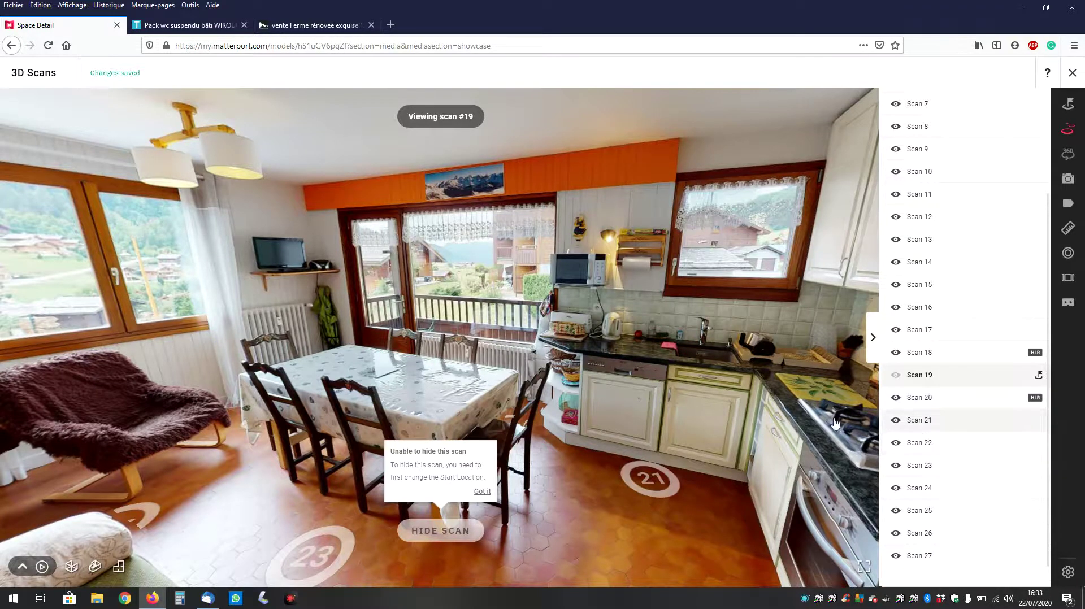
left_click_drag(761, 393, 497, 413)
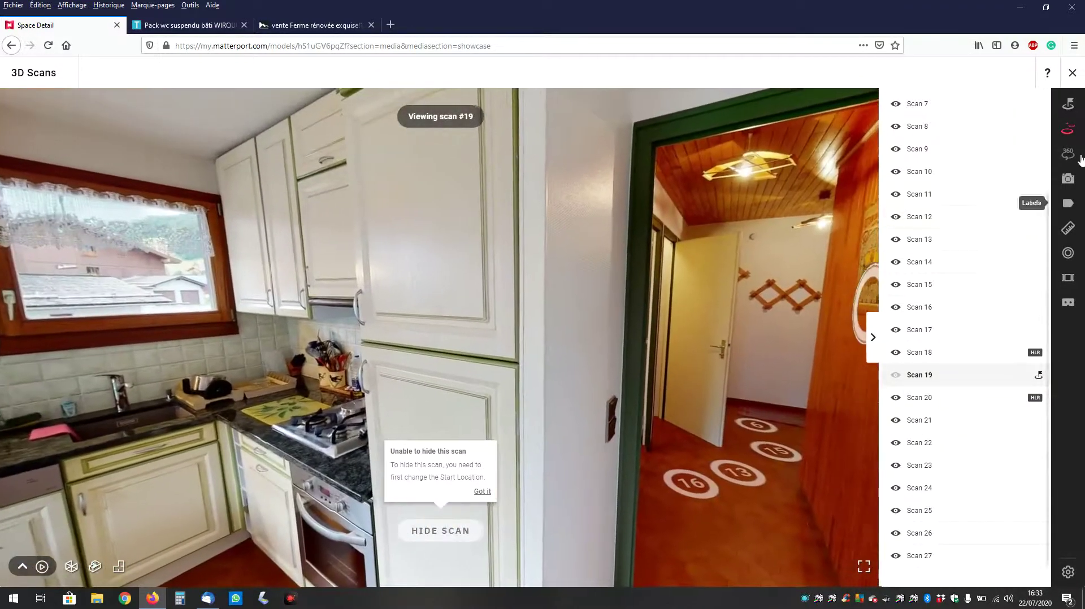
left_click(1070, 130)
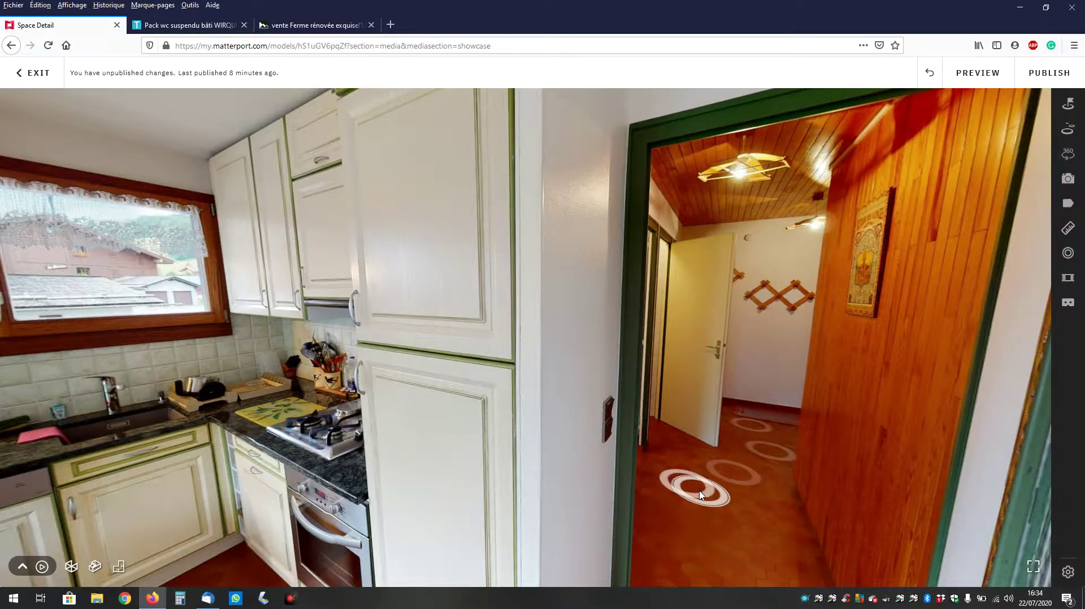
Walk through the hallway into the toilet room and add a Mattertag on the toilet's cistern
left_click(697, 491)
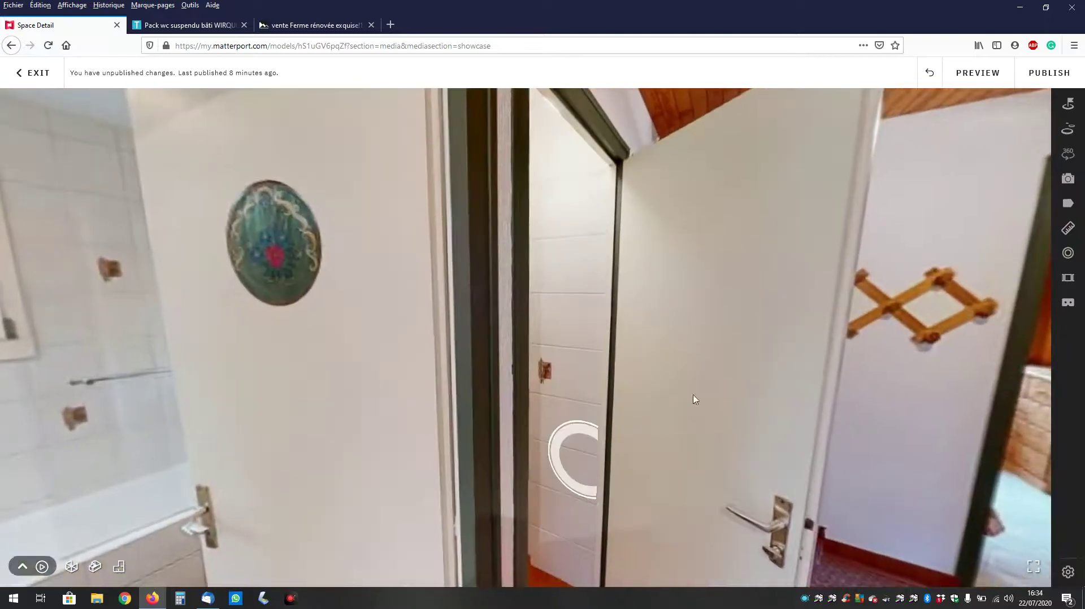
left_click(571, 459)
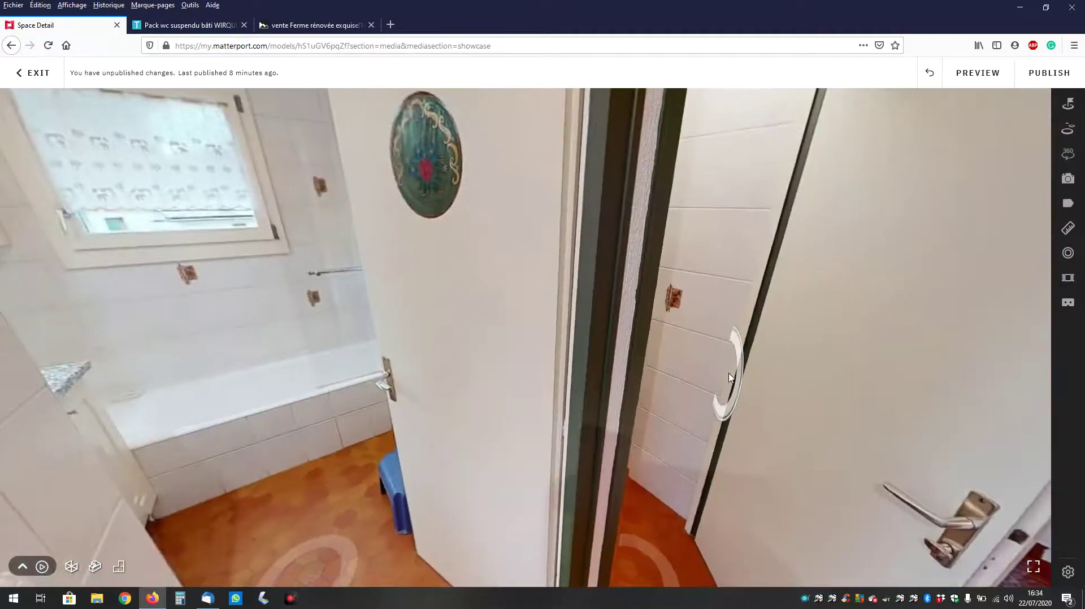
left_click(666, 576)
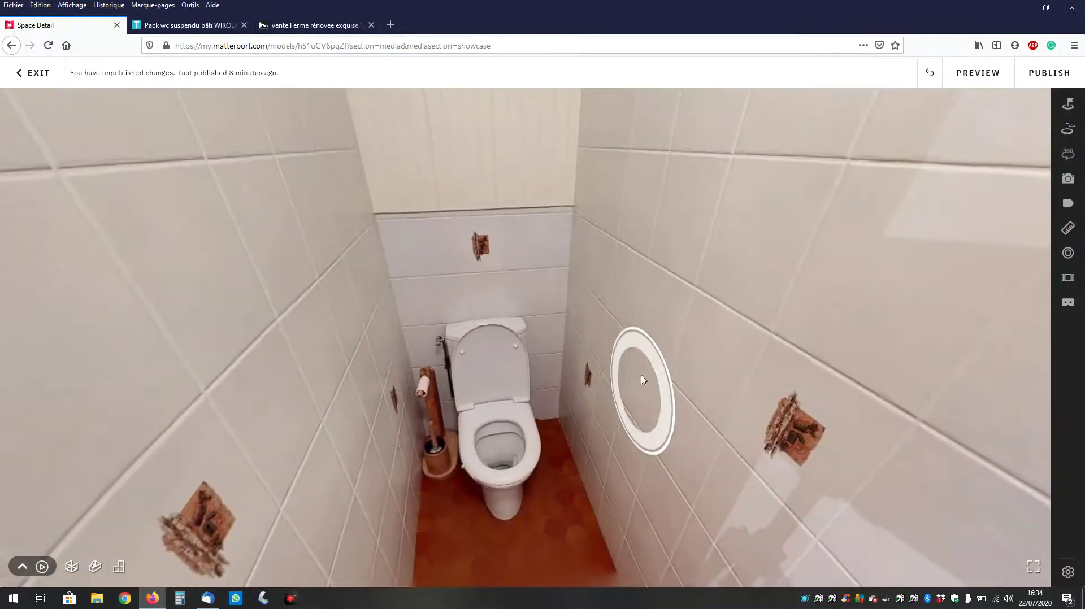
left_click(714, 435)
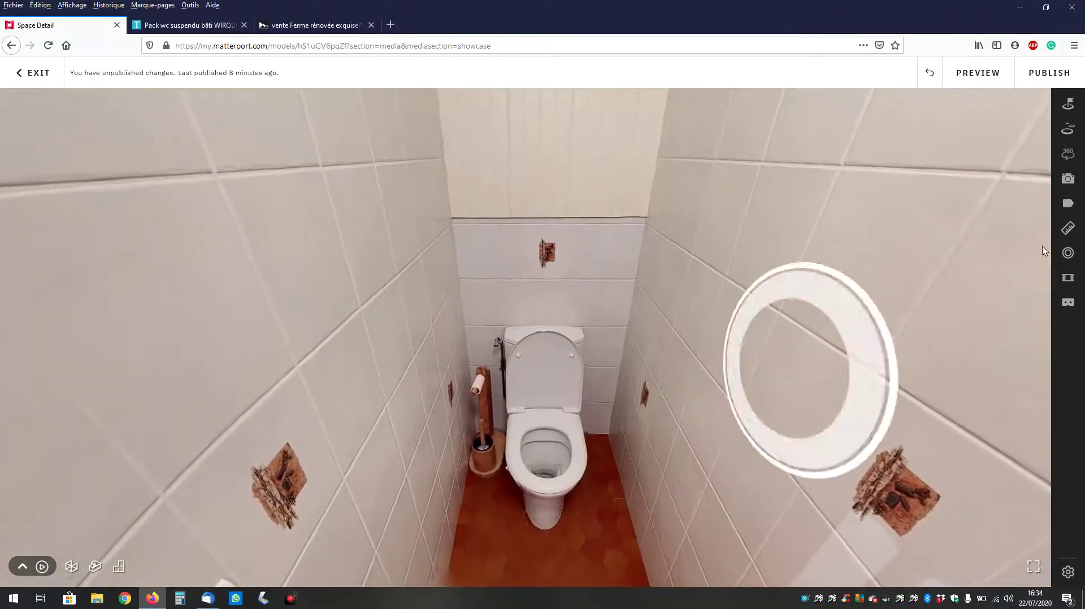
left_click(1071, 255)
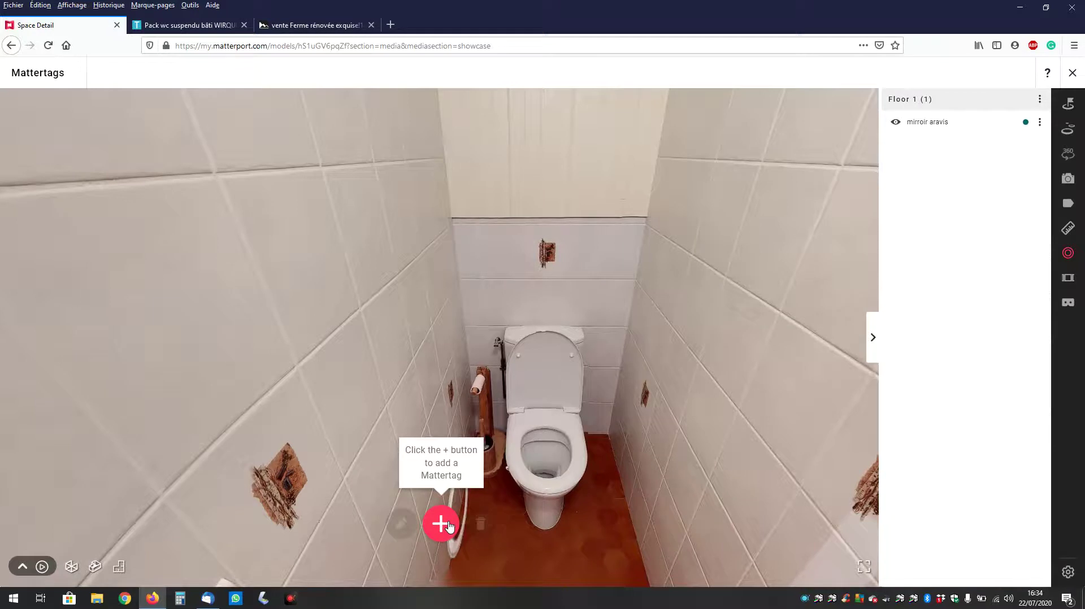
left_click(441, 524)
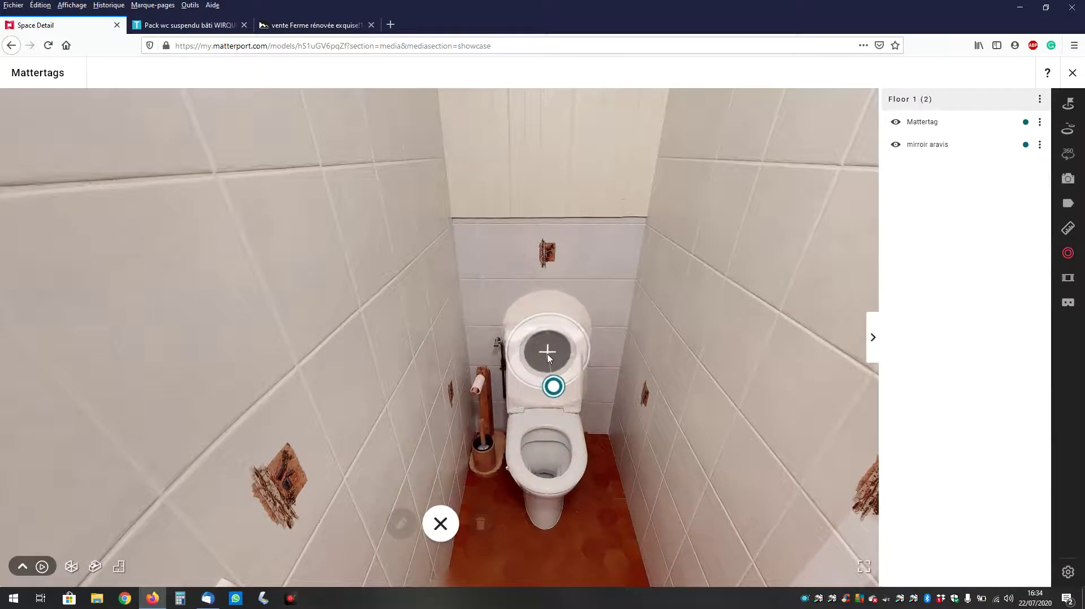
left_click(547, 362)
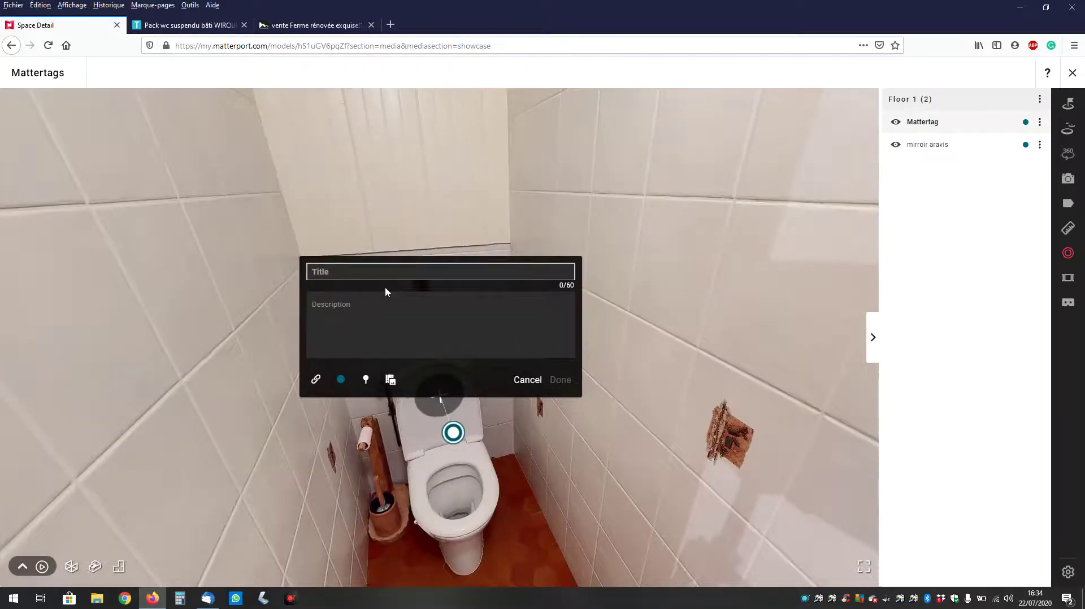
Title the new Mattertag "WC en or" and enter "Gold Toilet Image" as its description
type("WC")
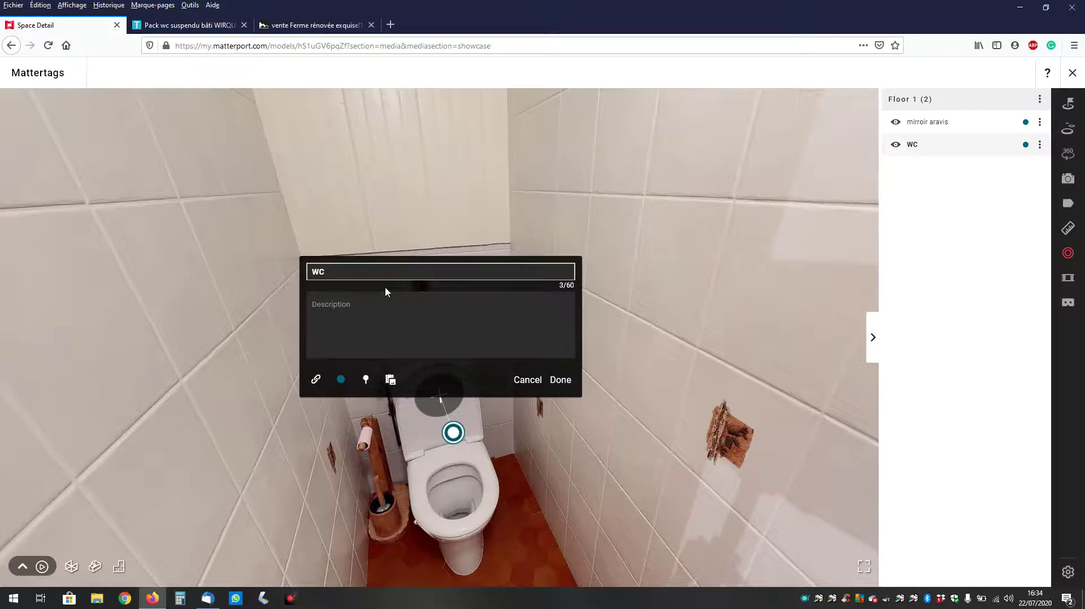
type(" en or")
left_click(342, 309)
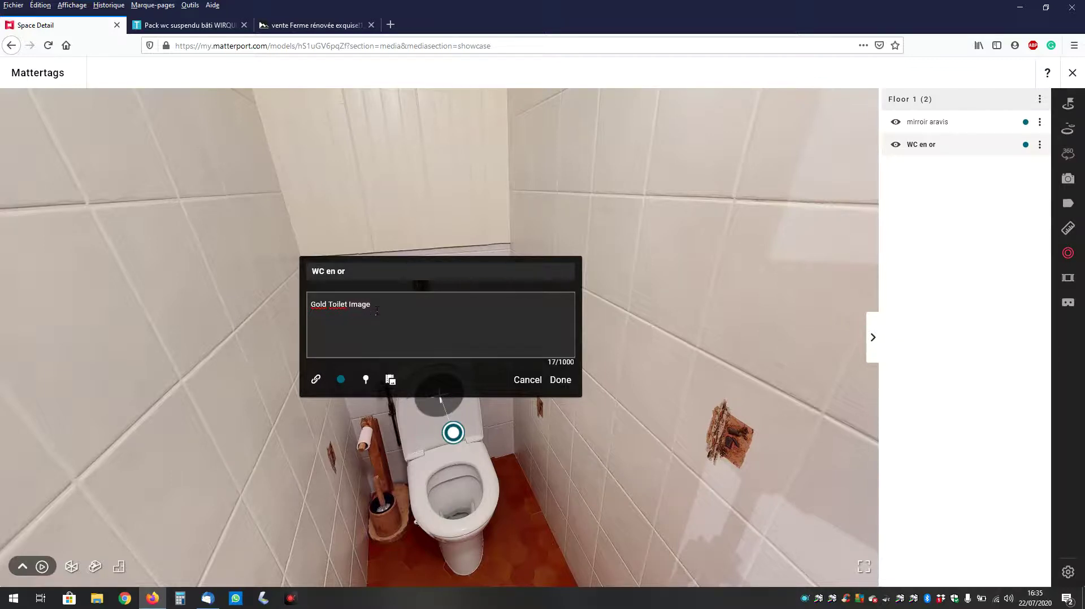
left_click(318, 380)
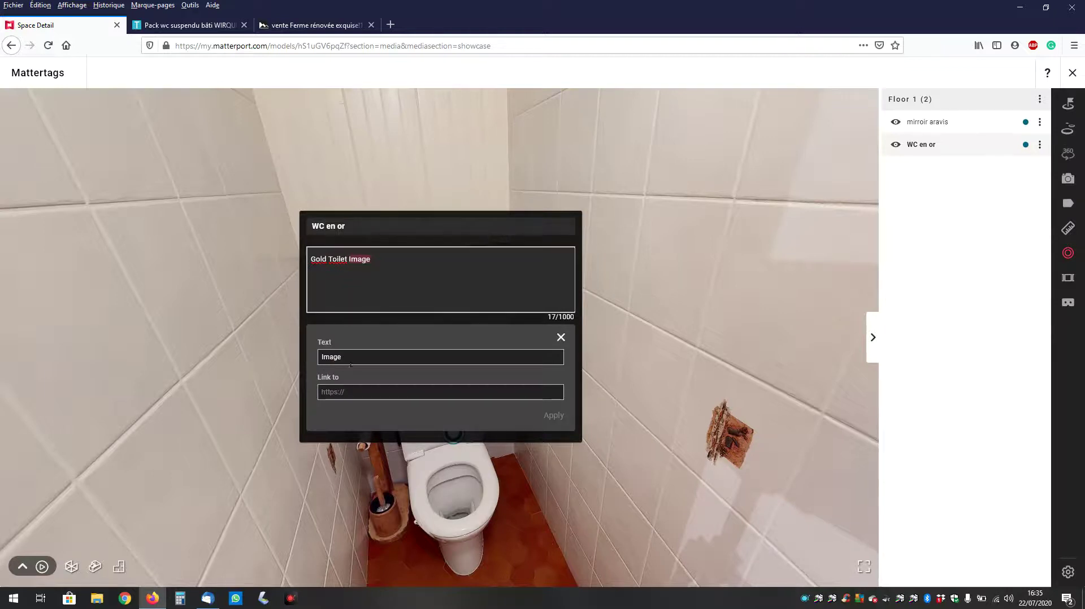
left_click(374, 260)
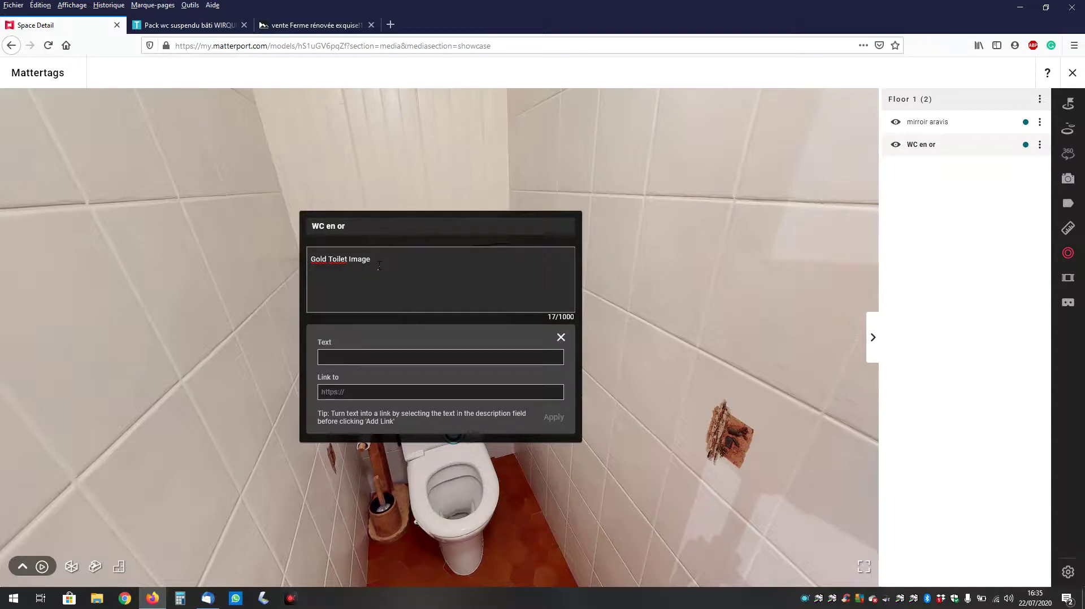
double_click(337, 260)
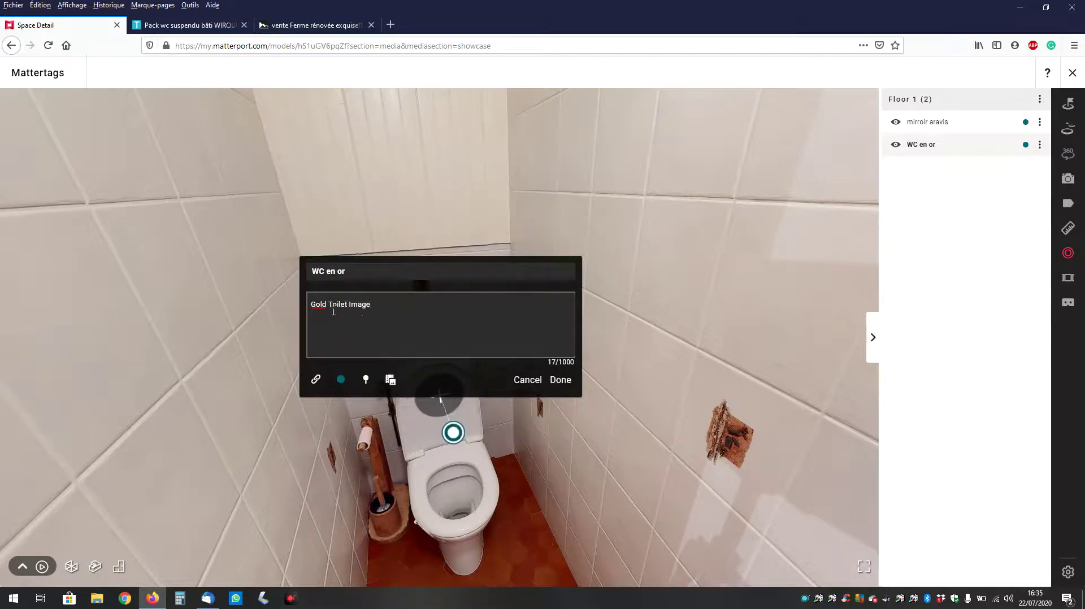
Start a link on the word "Image" in the tag's description and copy the address of the Thalassor PACK WC CLARIO SANS BRIDE page
left_click(388, 315)
left_click(316, 380)
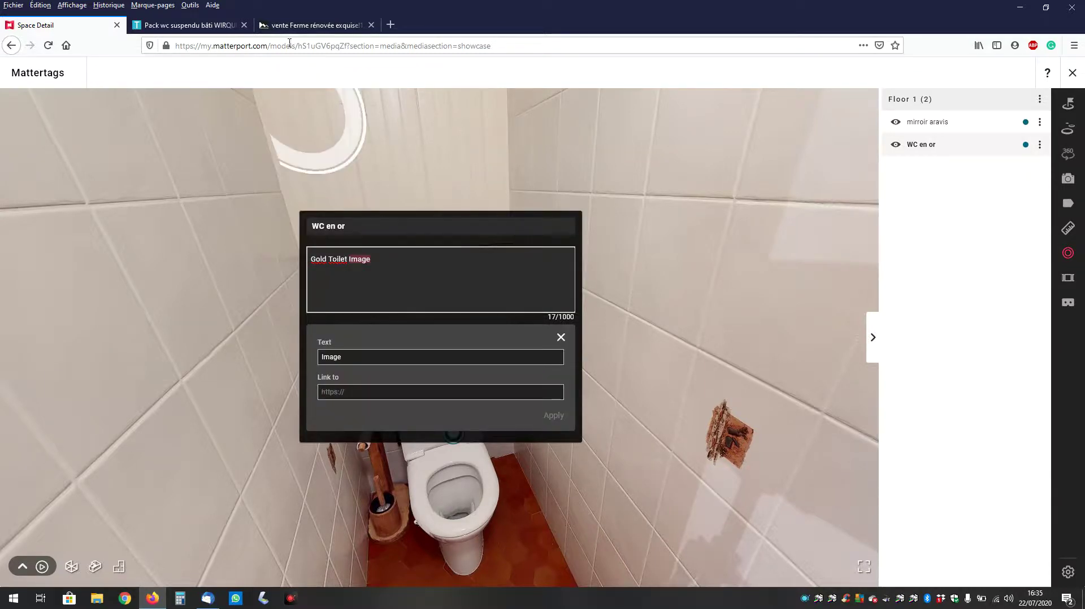
left_click(192, 25)
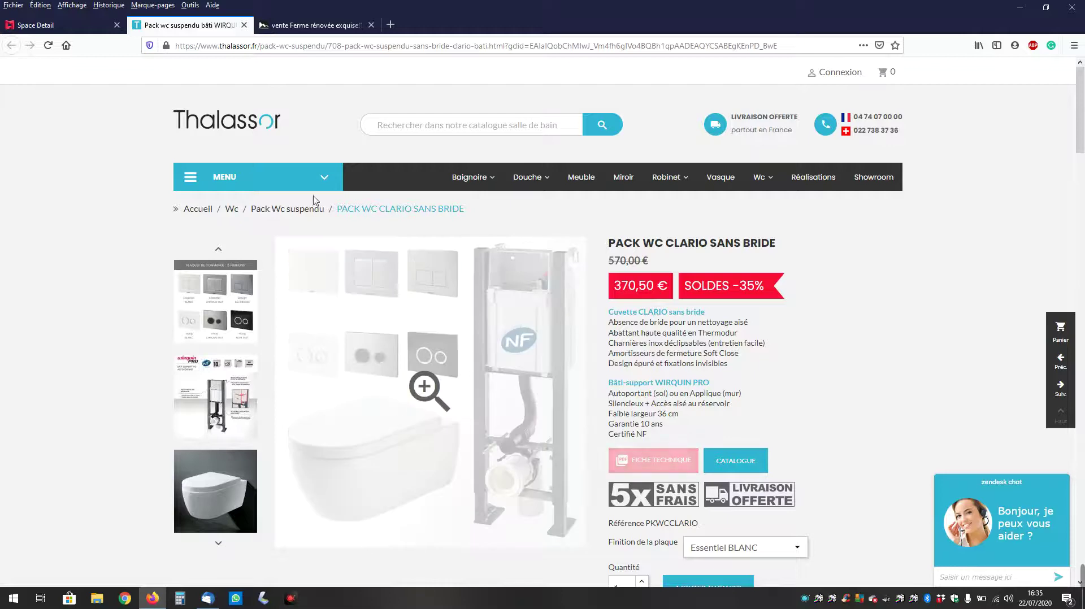
left_click(216, 46)
right_click(217, 47)
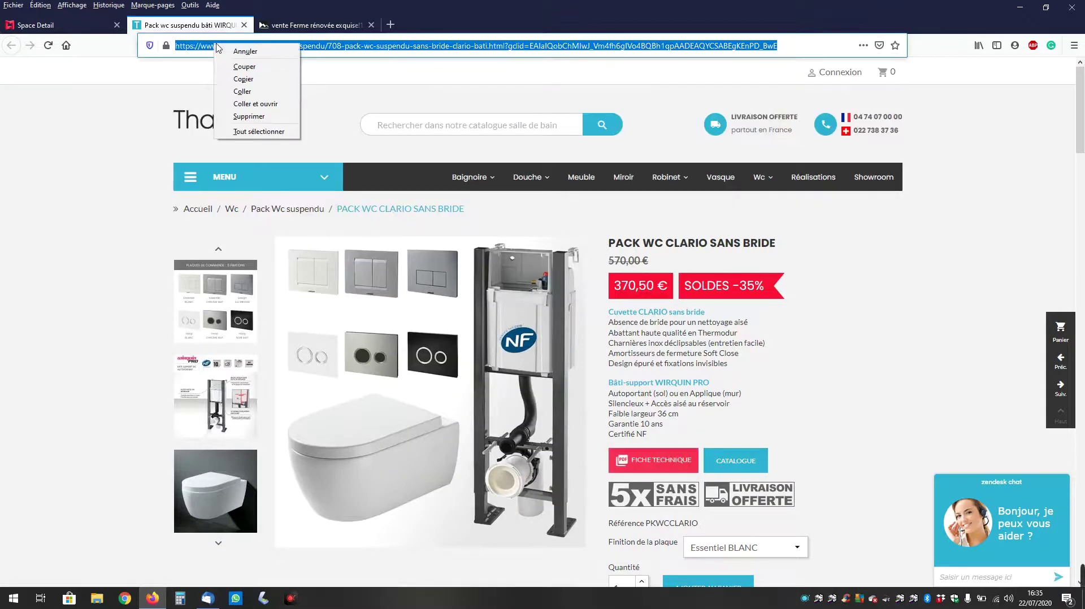
left_click(244, 79)
Paste the copied Thalassor address as the link target for "Image", apply it and save the "WC en or" Mattertag
left_click(85, 25)
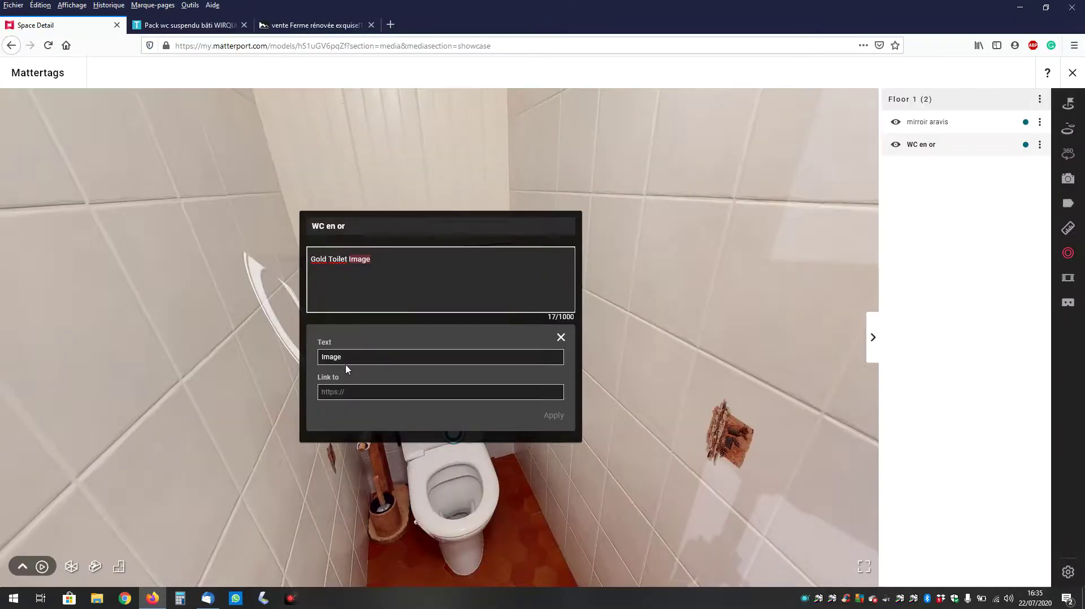
right_click(345, 393)
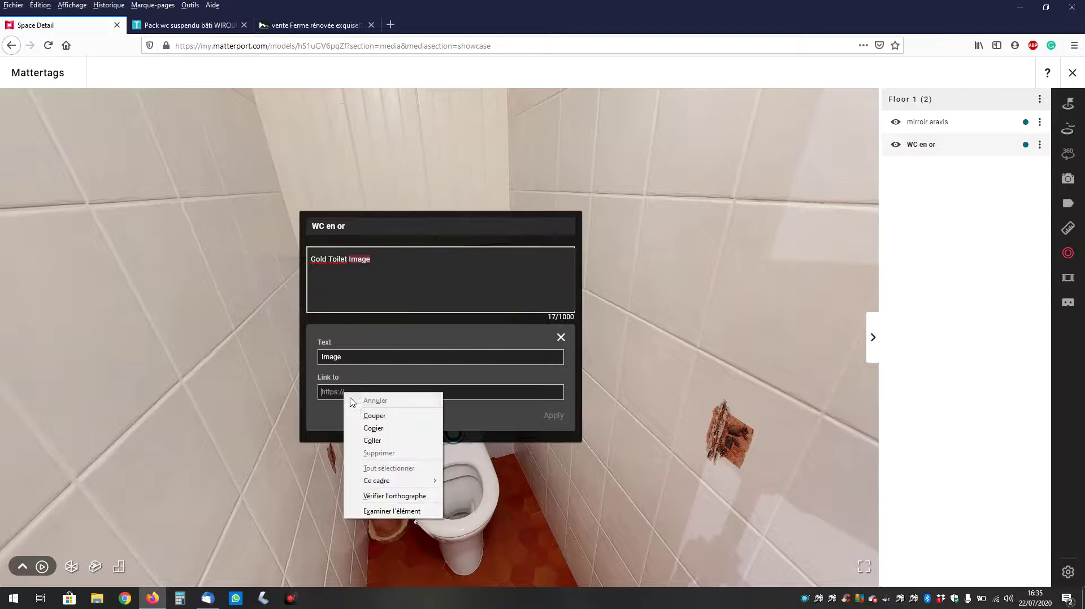
left_click(373, 441)
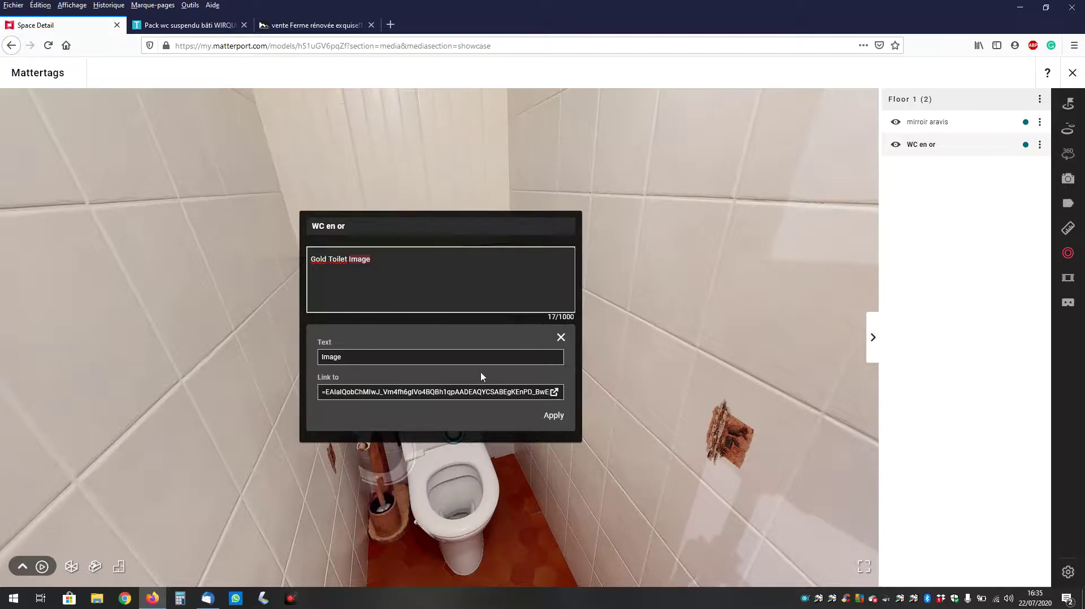
left_click(554, 418)
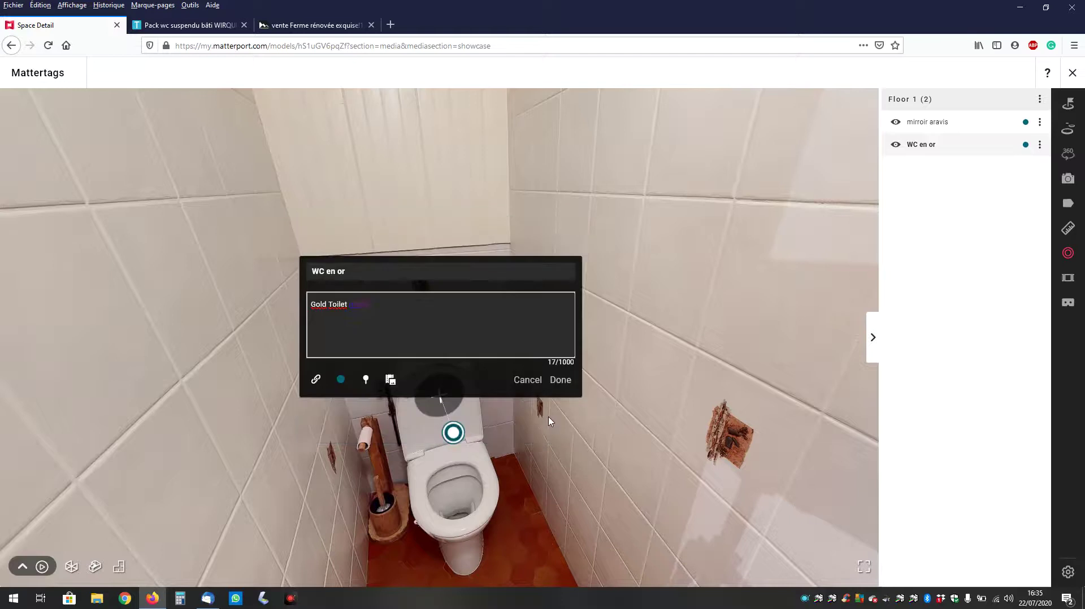
left_click(559, 380)
Test the "Image" link of the "WC en or" tag, view the linked product page and return to the showcase editor
mouse_move(459, 435)
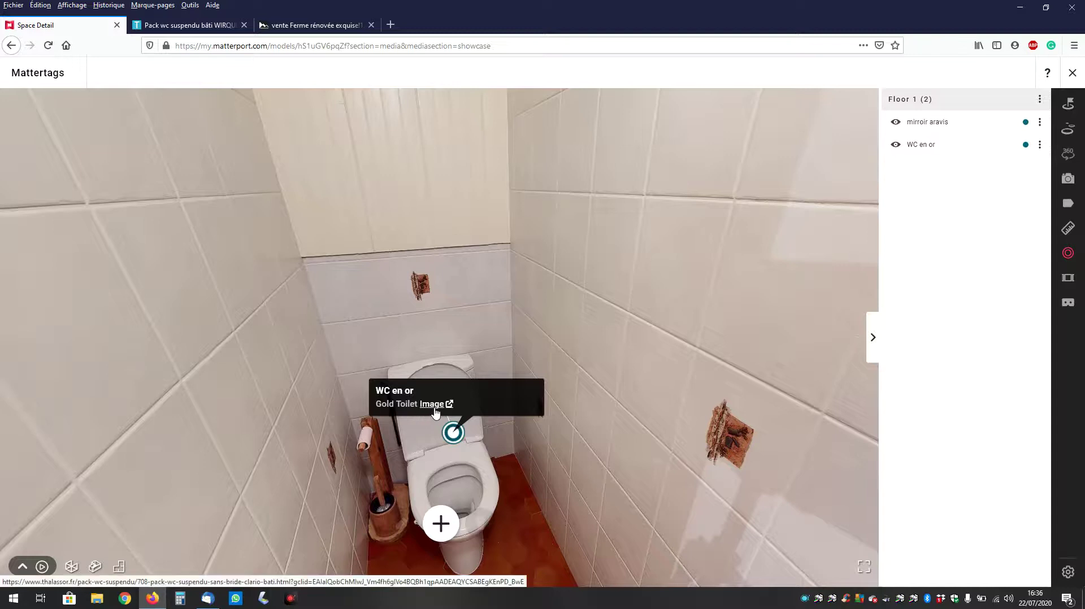
left_click(433, 404)
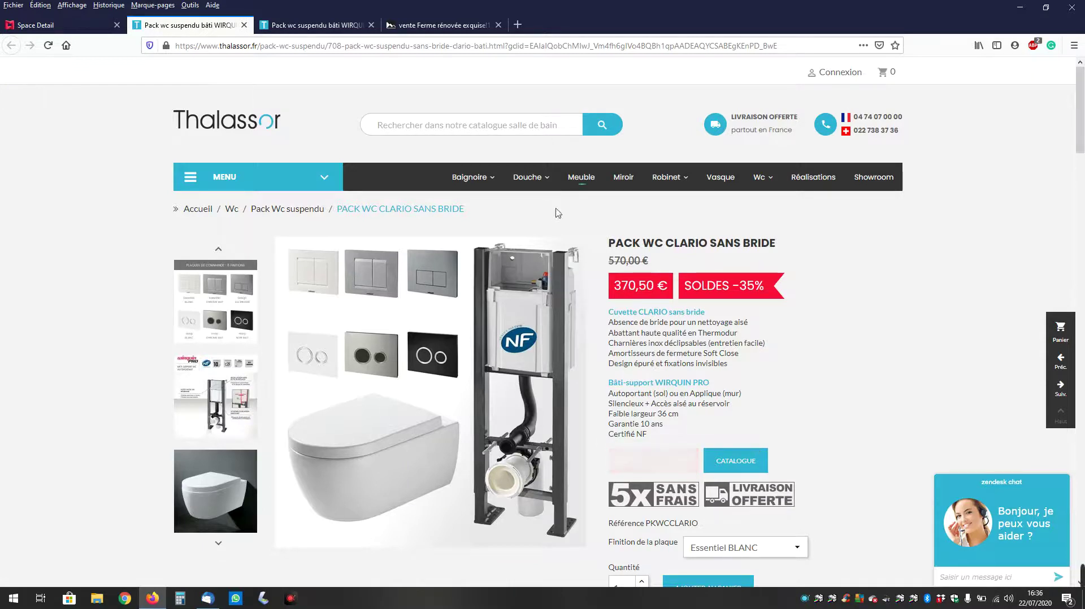
left_click(316, 25)
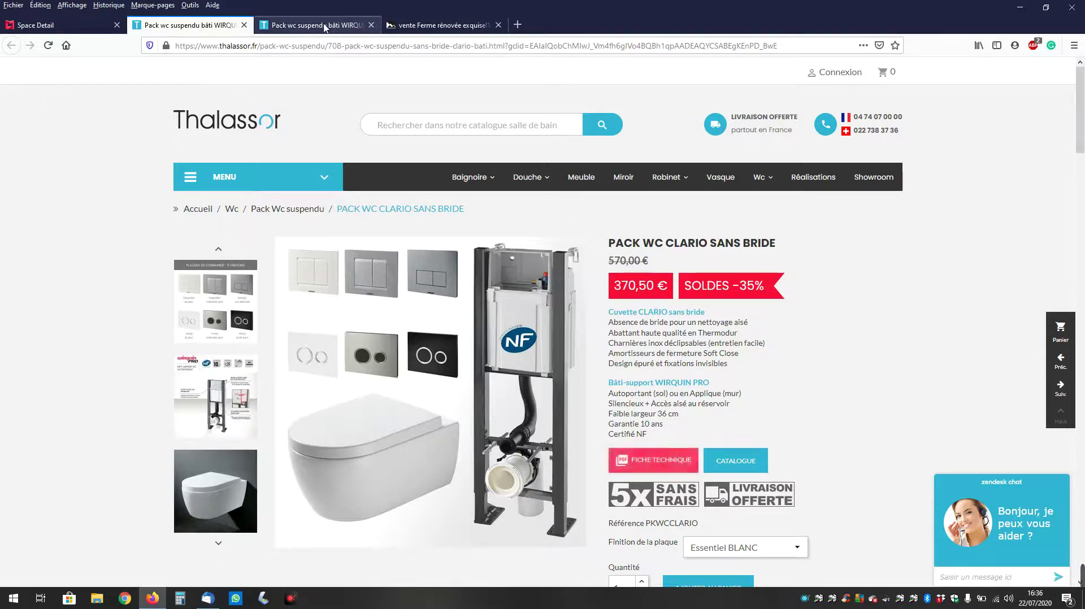
left_click(223, 25)
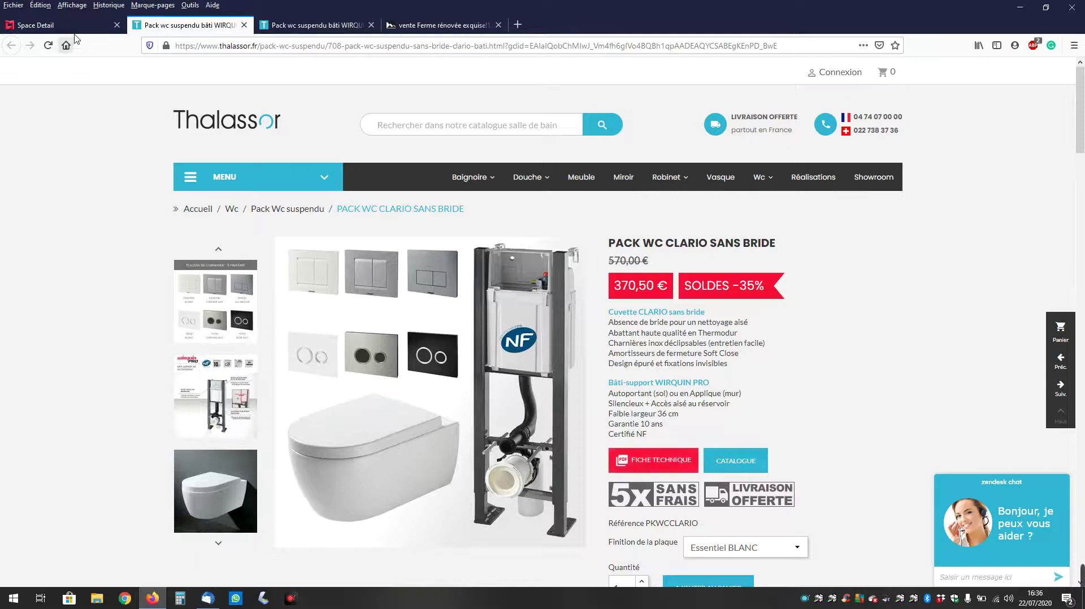
left_click(75, 25)
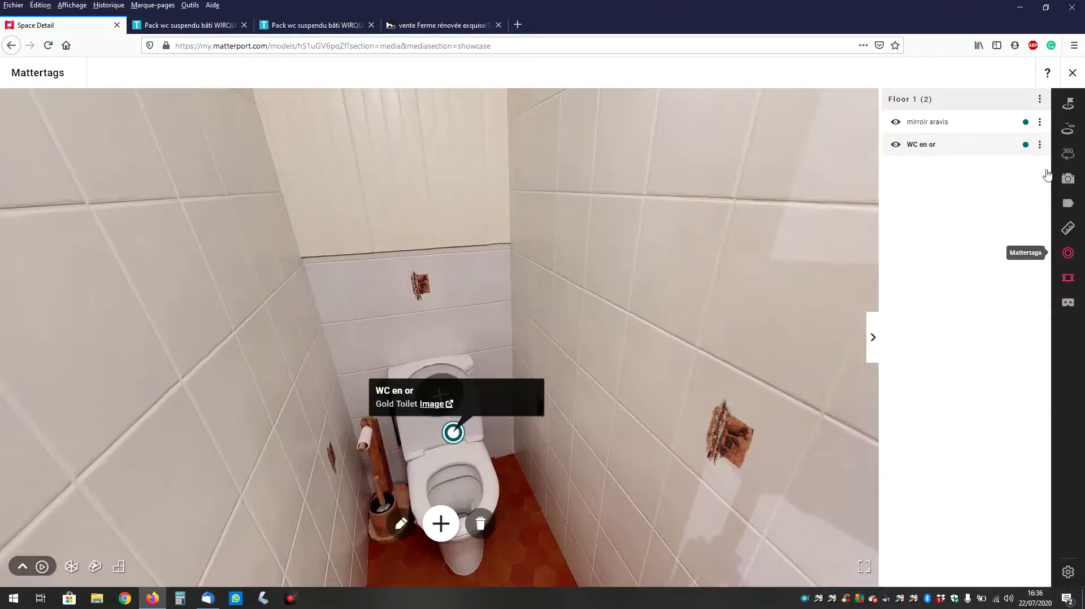
Edit the "WC en or" Mattertag, shorten its stem to near the 0 m end of the range with Show Stem enabled, and save it
left_click_drag(552, 295, 624, 313)
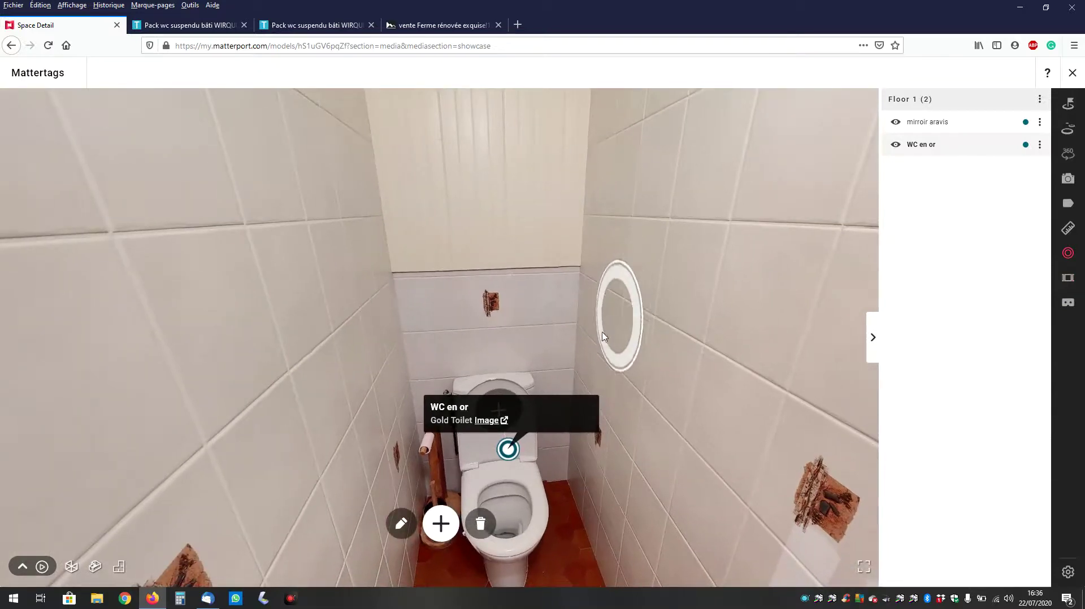
left_click(603, 339)
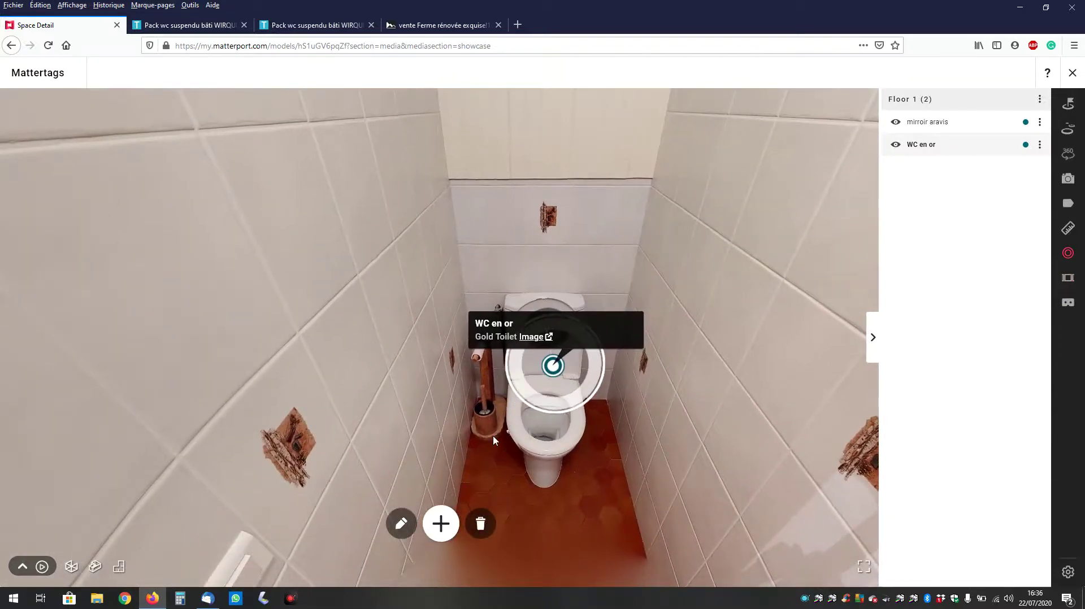
left_click(401, 524)
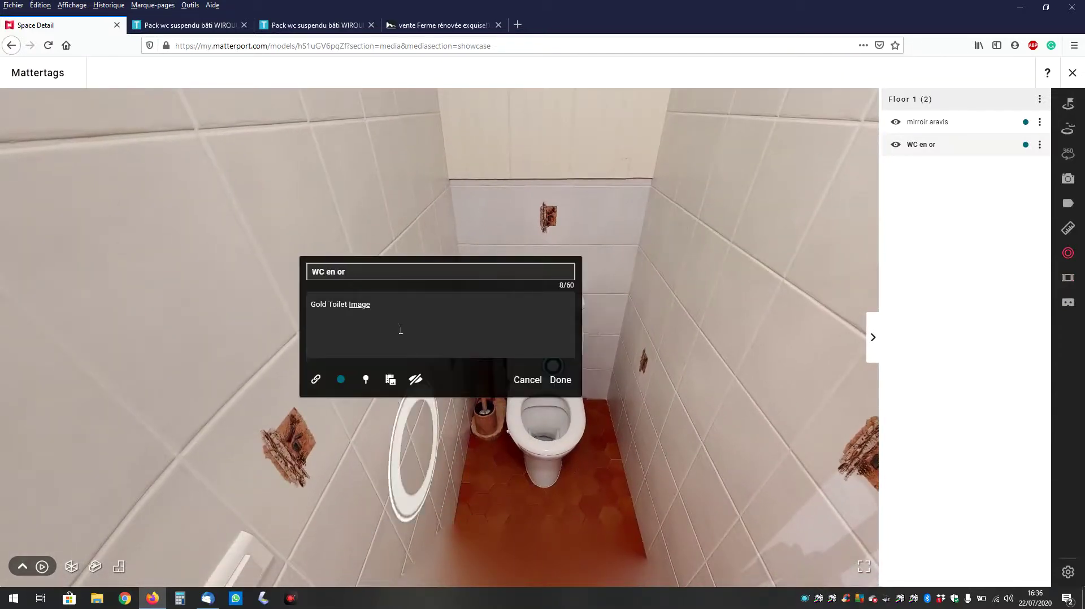
left_click(367, 380)
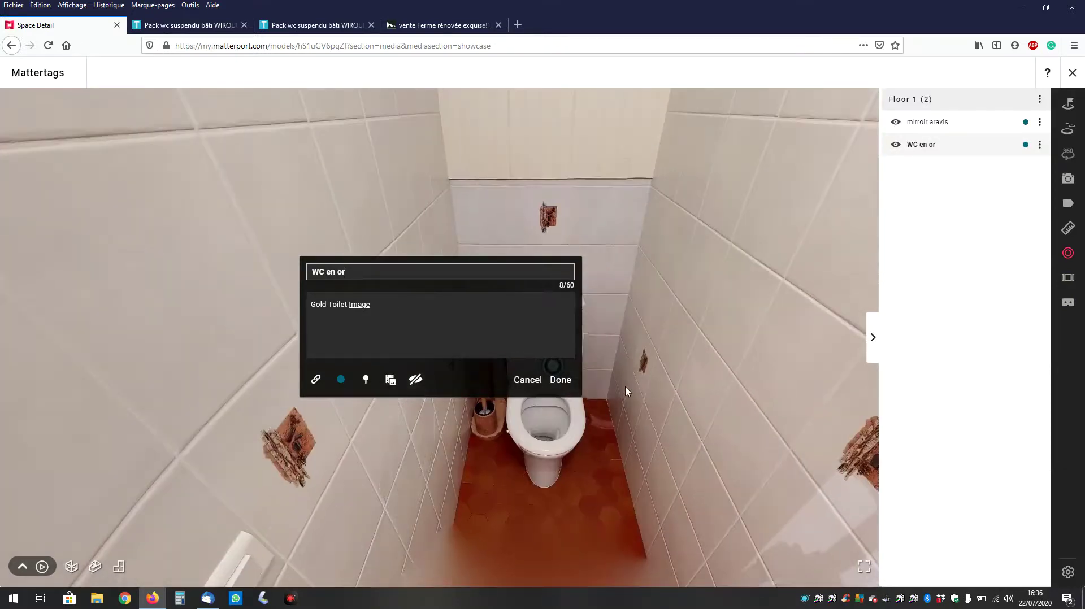
left_click(624, 394)
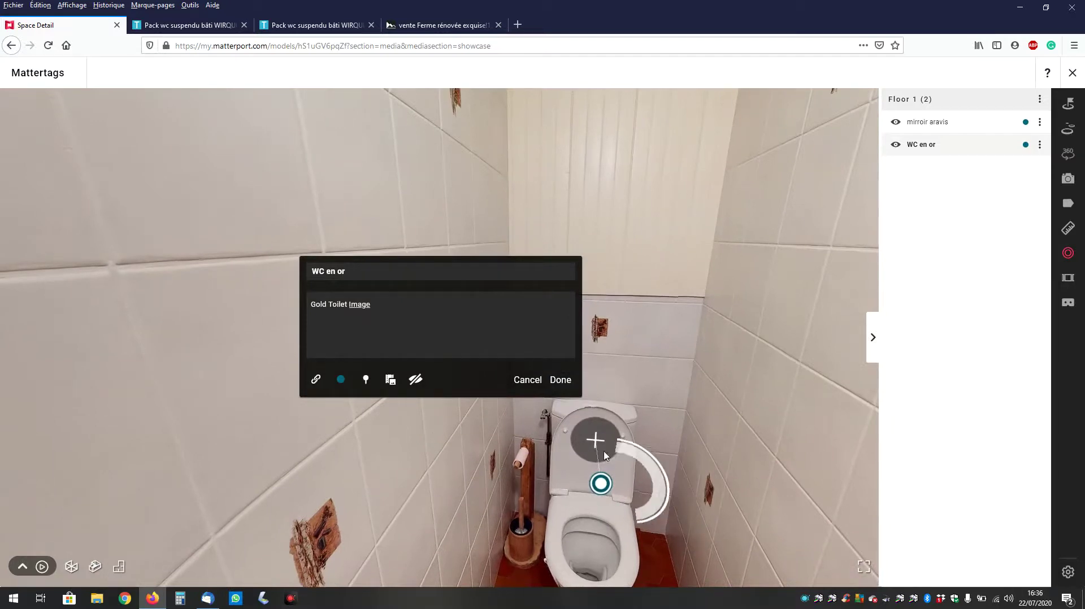
left_click(367, 380)
mouse_move(350, 334)
left_mouse_down()
mouse_move(368, 336)
mouse_move(347, 336)
left_mouse_up()
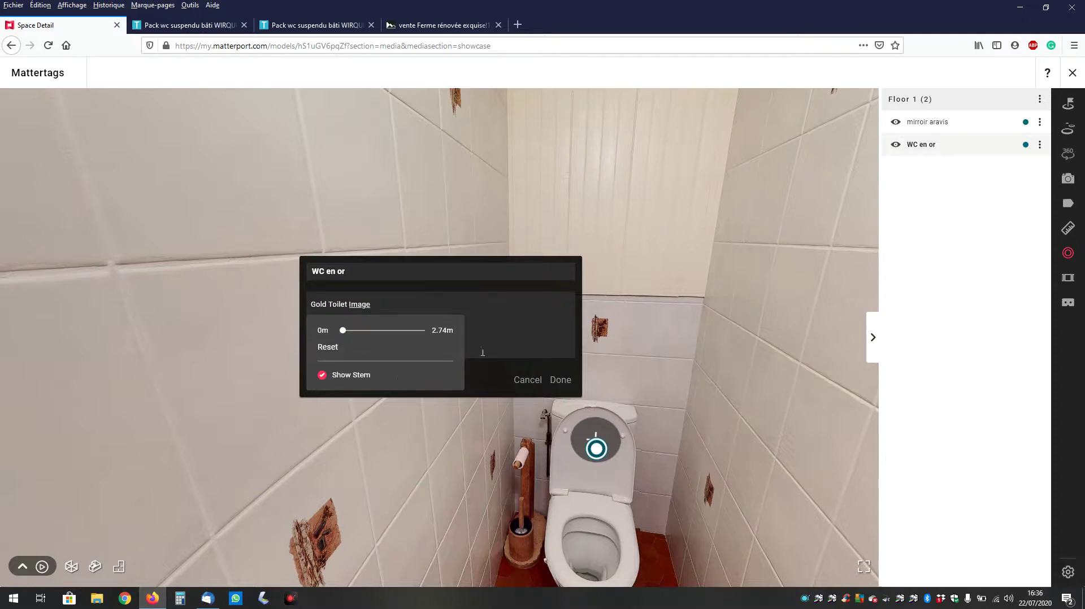
left_click(560, 380)
left_click(560, 380)
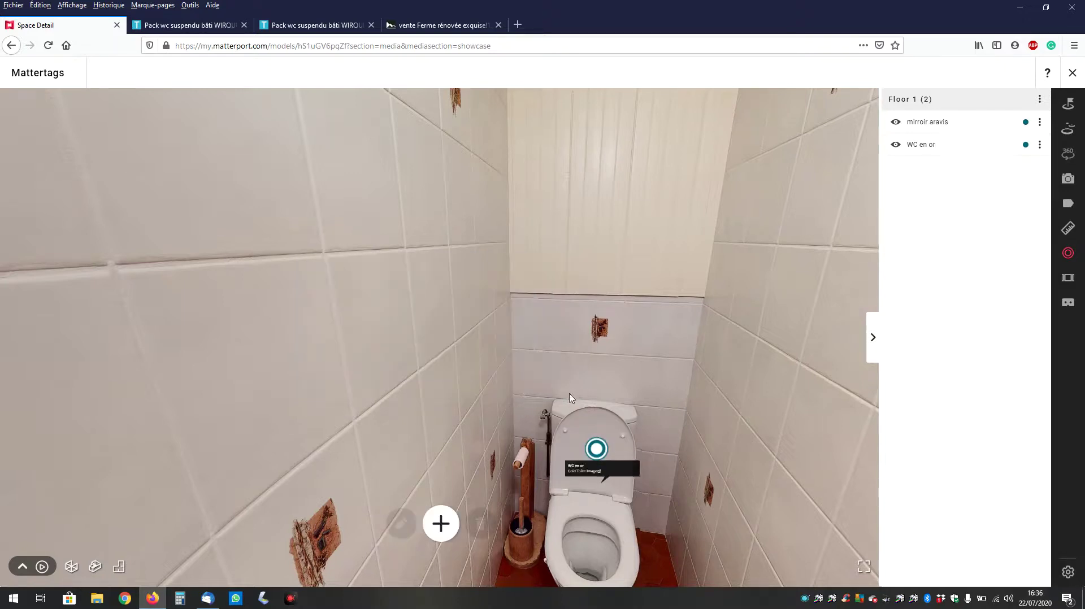
Finish editing the Mattertags and publish the showcase changes to everyone
left_click(642, 351)
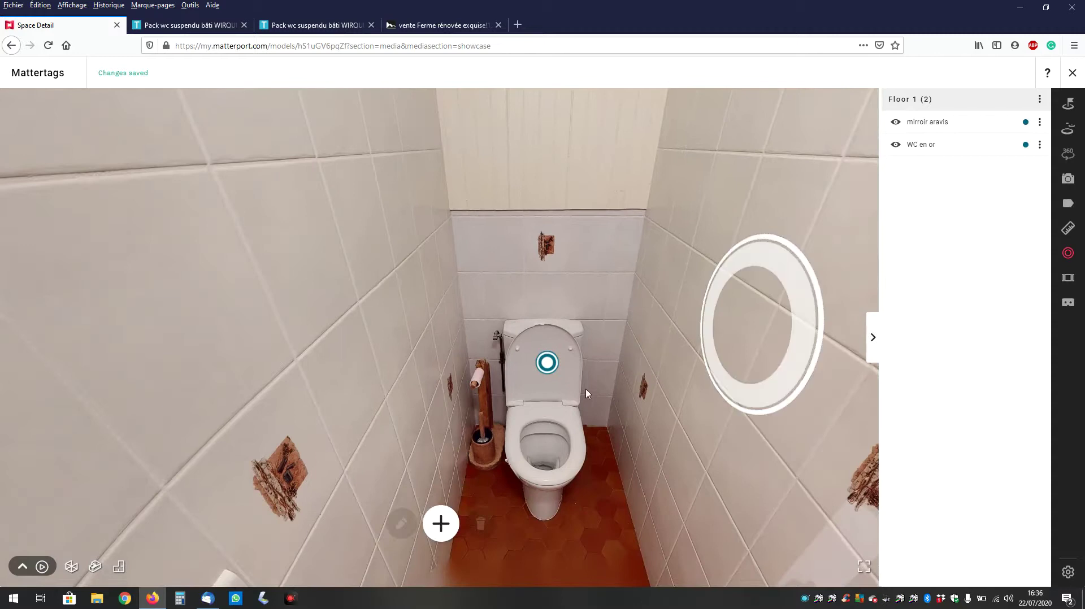
left_click(1072, 73)
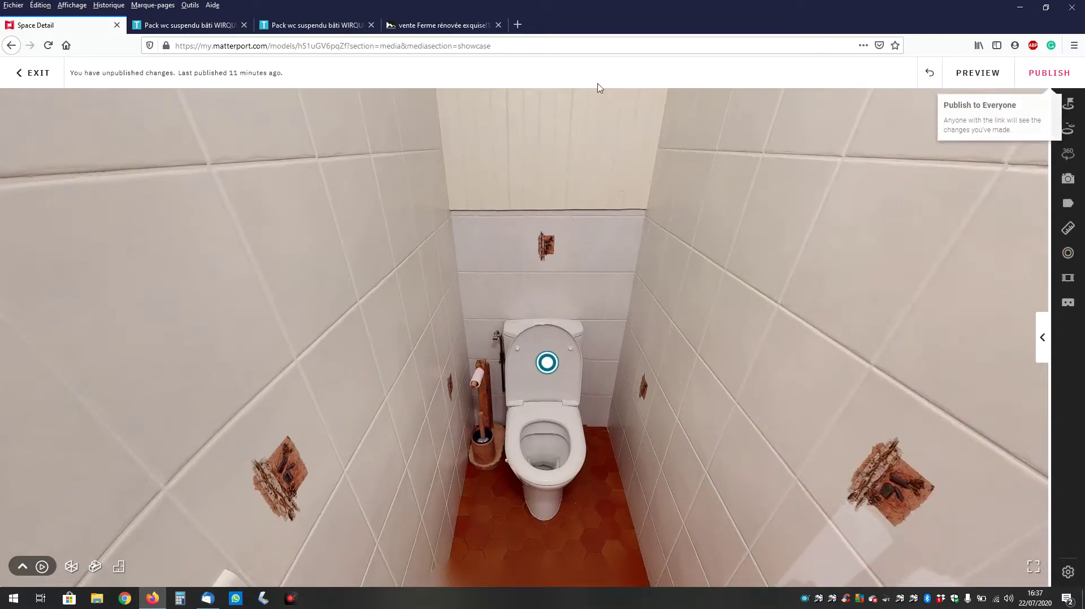
left_click(1056, 78)
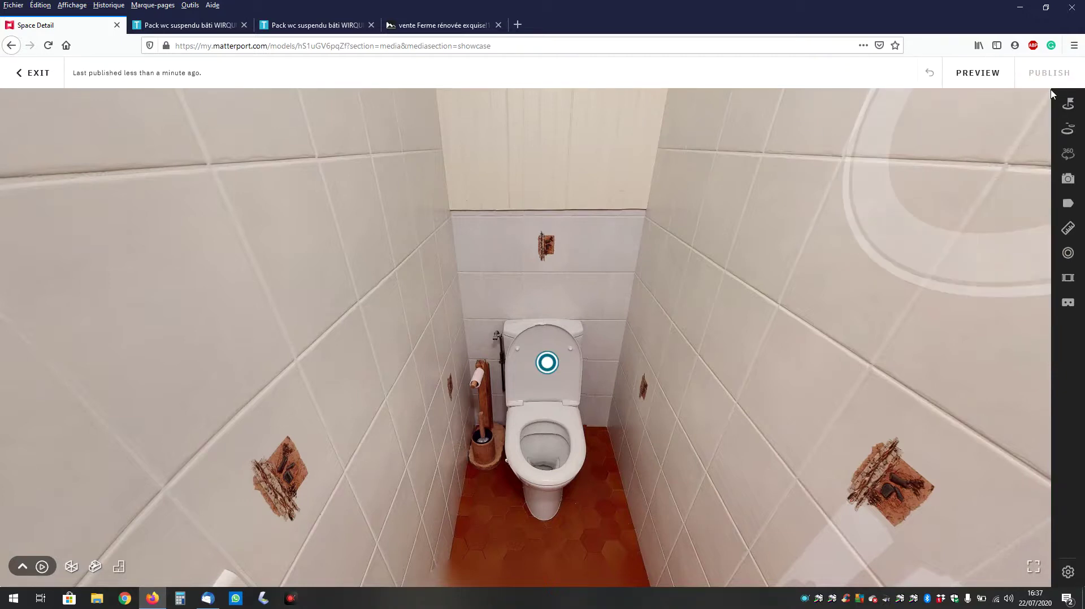
Exit the showcase editor, return to the list of all spaces and reload it to check Gemeau's thumbnail
left_click(40, 76)
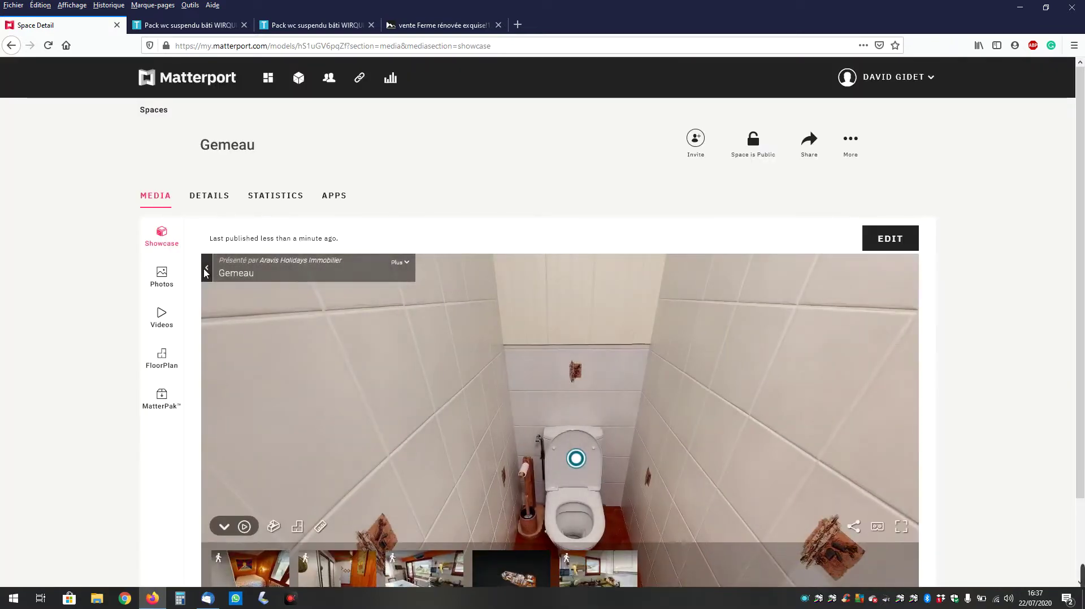
left_click(188, 87)
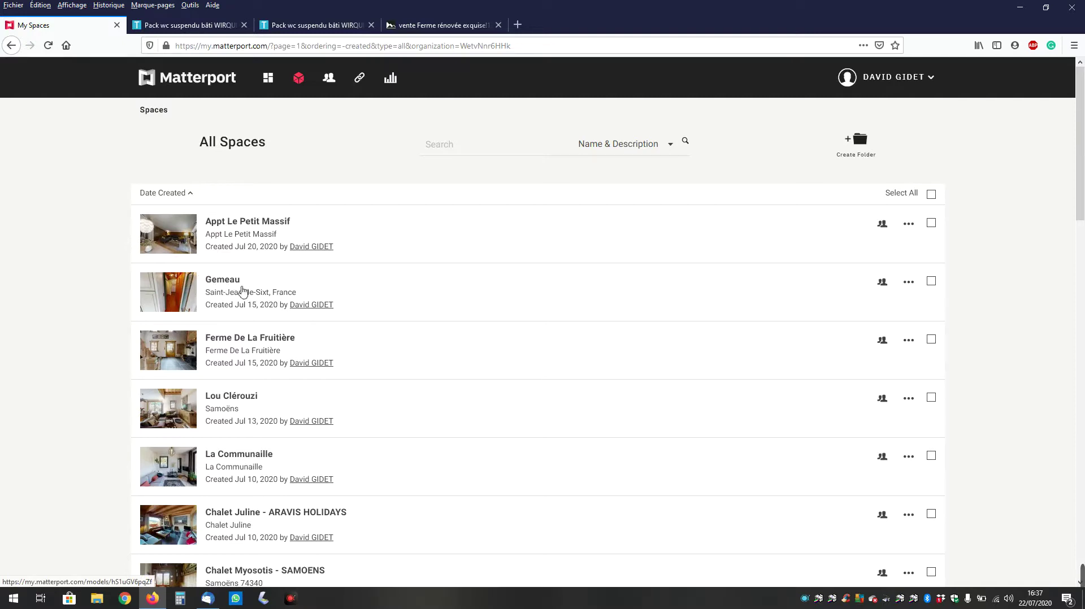
left_click(48, 45)
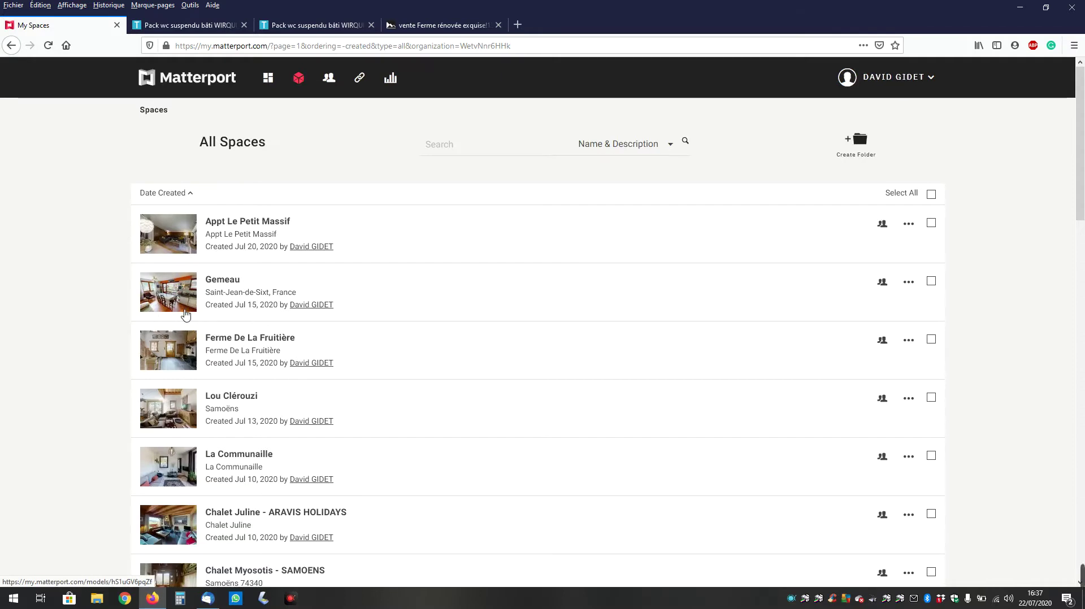
left_click(908, 282)
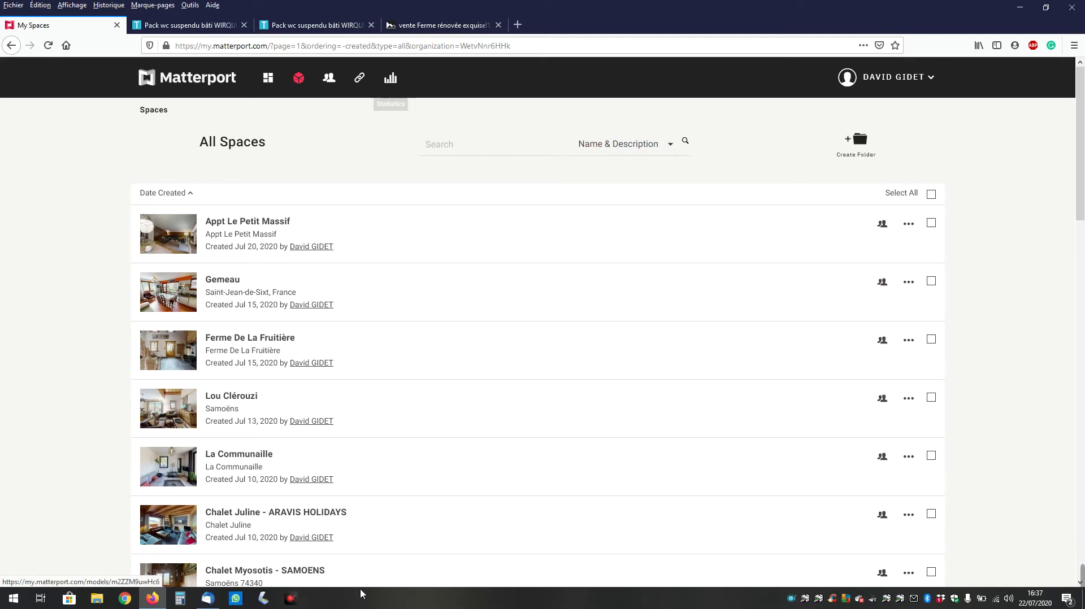
left_click(399, 589)
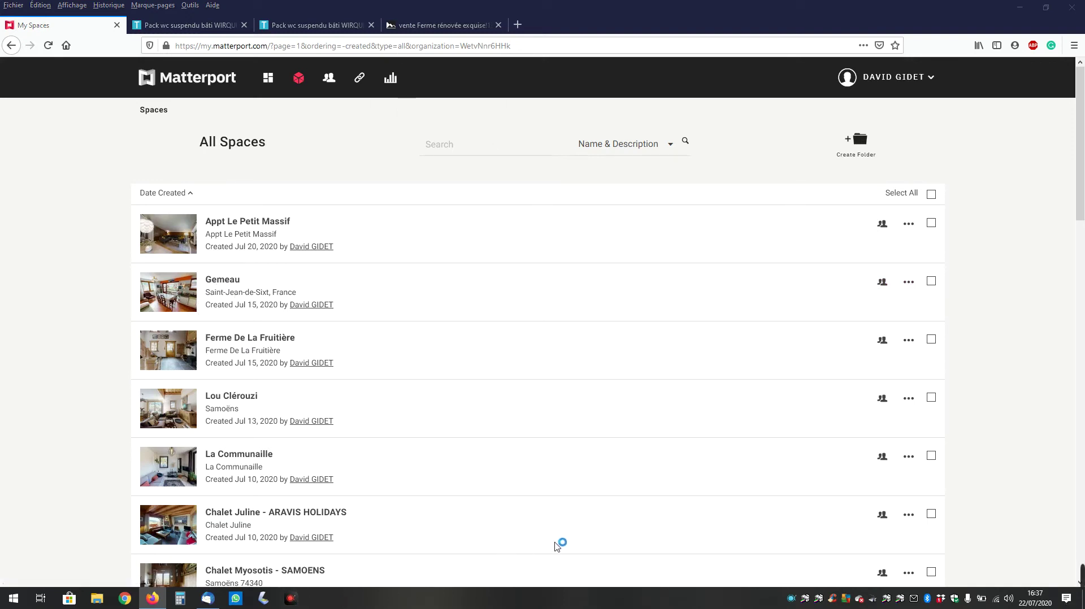